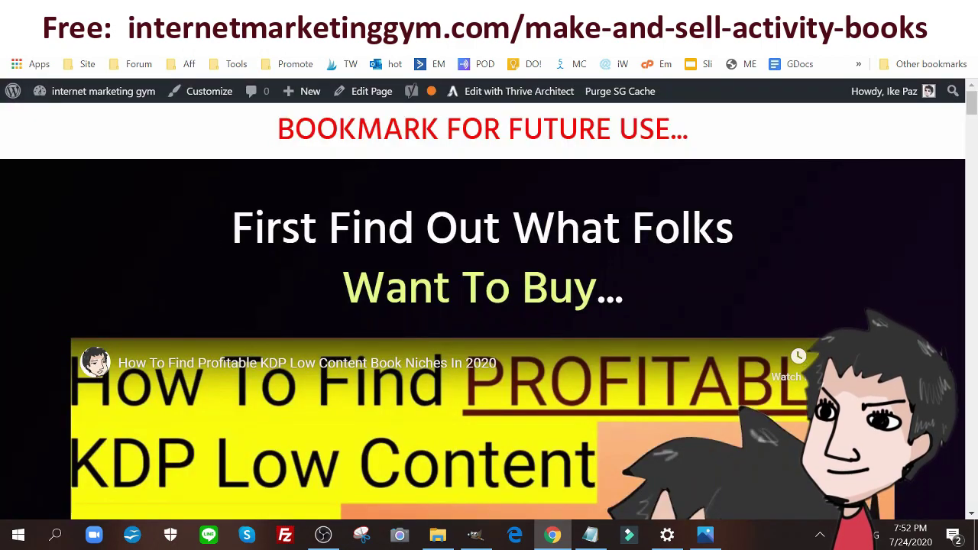
# Look through the activity book page's sections on cover pages, mandala books, maze books and Sudoku puzzle books.
pyautogui.scroll(-15, 489, 305)
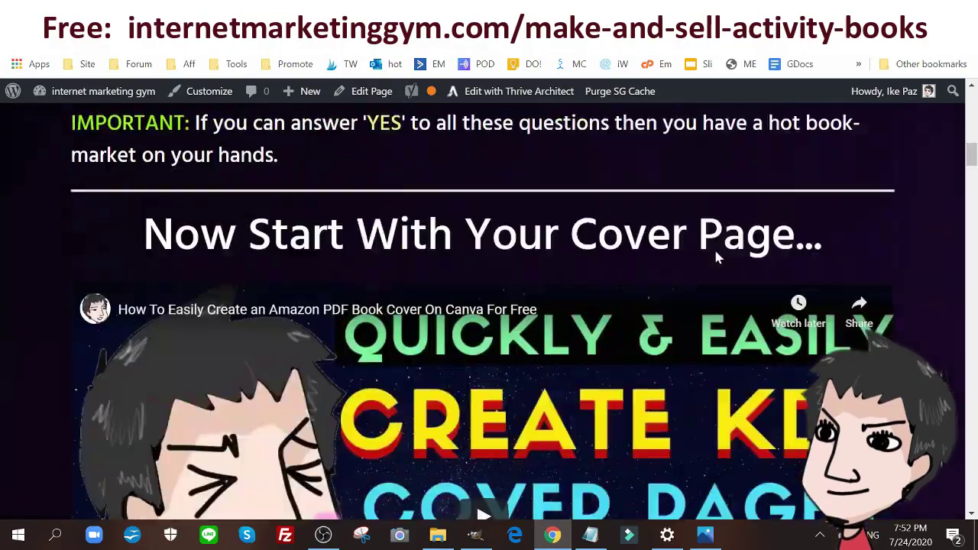
pyautogui.scroll(-15, 727, 232)
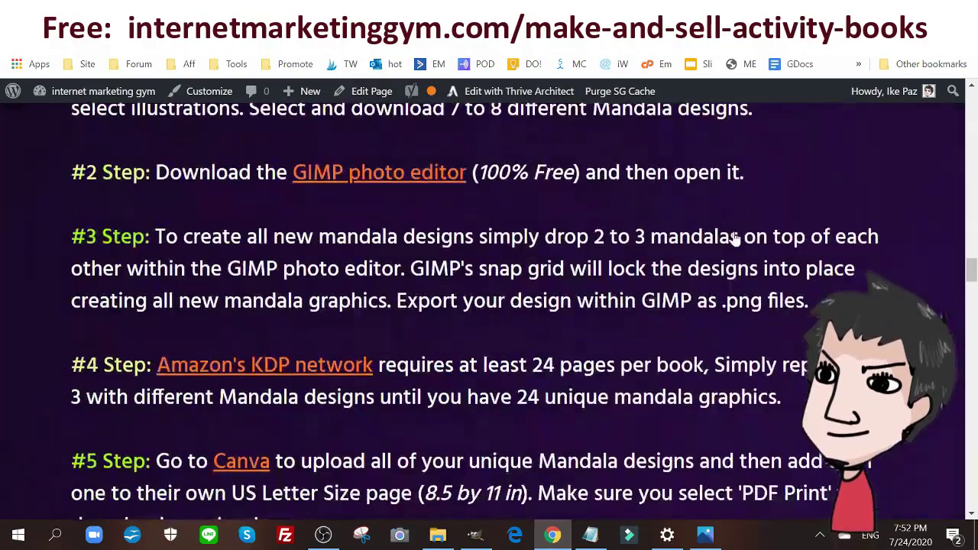
pyautogui.scroll(-15, 727, 232)
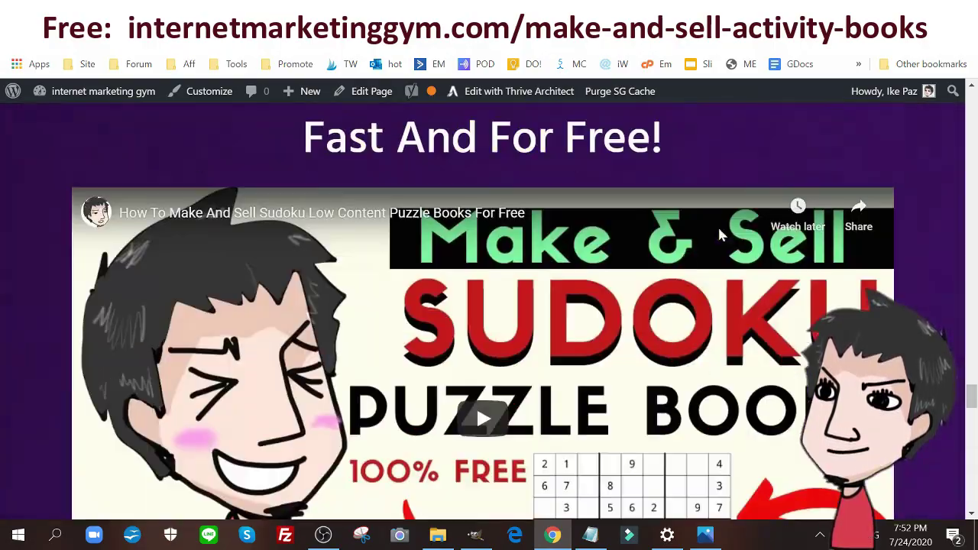
pyautogui.scroll(-11, 687, 257)
pyautogui.scroll(7, 687, 257)
pyautogui.scroll(15, 484, 313)
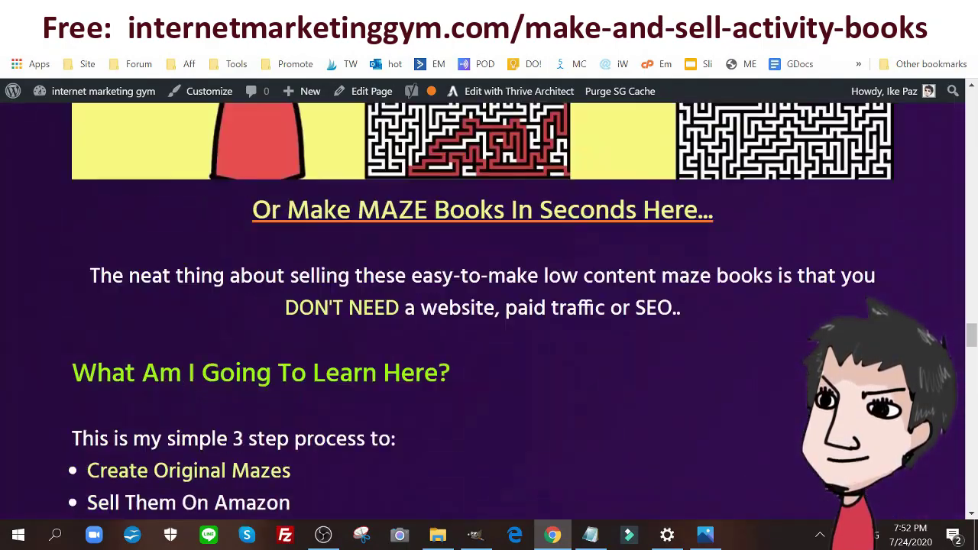
pyautogui.scroll(20, 484, 313)
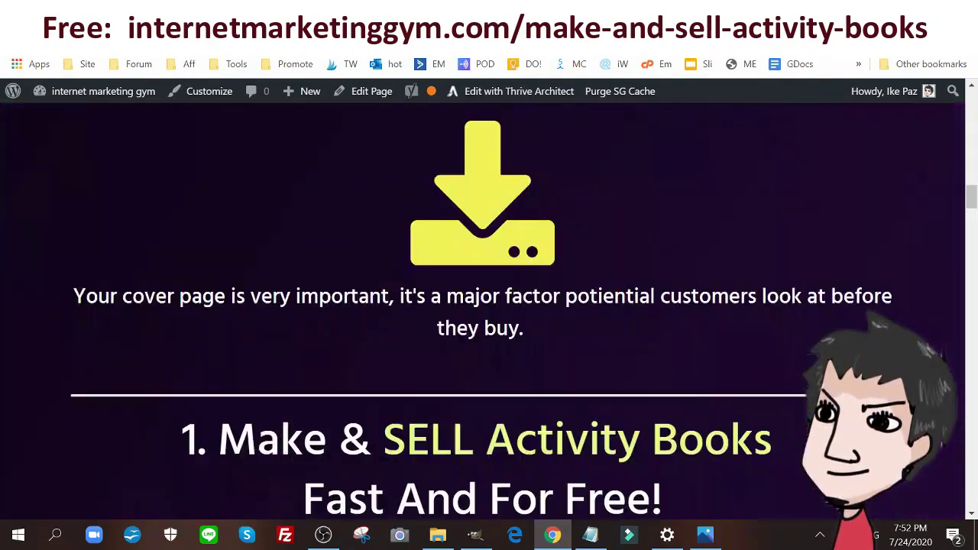
pyautogui.scroll(15, 489, 306)
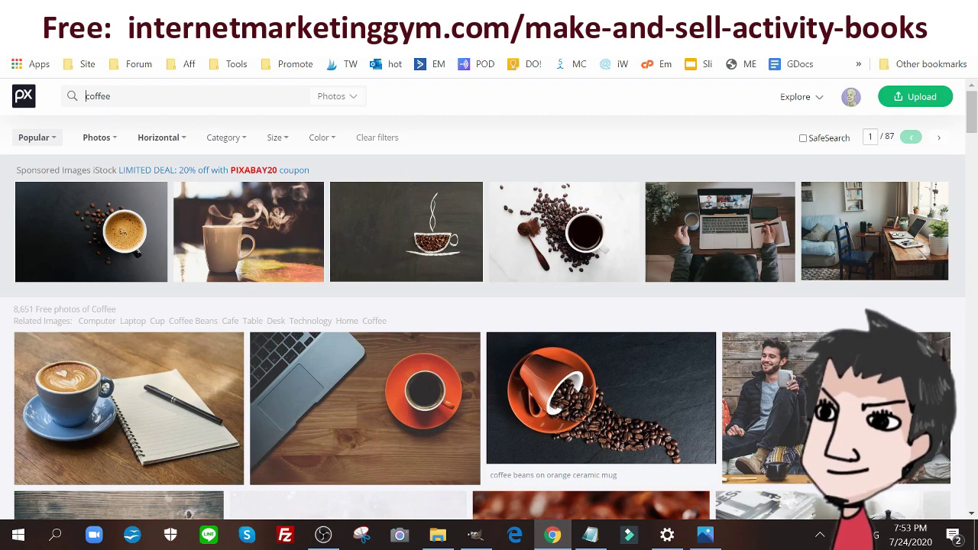
# Switch to the Pixabay coffee results, highlight the search term, and open the photo of coffee beans spilling from the orange ceramic mug.
pyautogui.hotkey('ctrl', 'Tab')
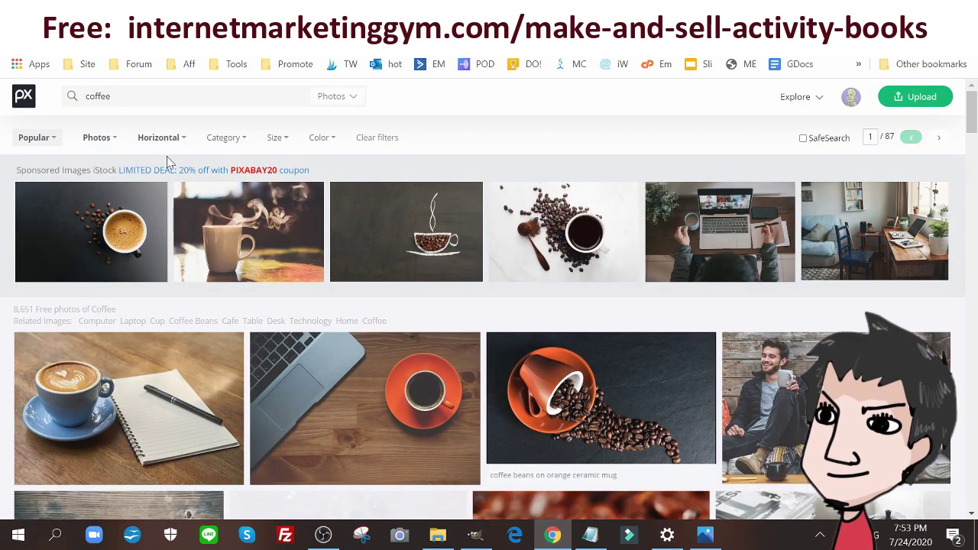
pyautogui.scroll(5, 26, 247)
pyautogui.scroll(-4, 489, 305)
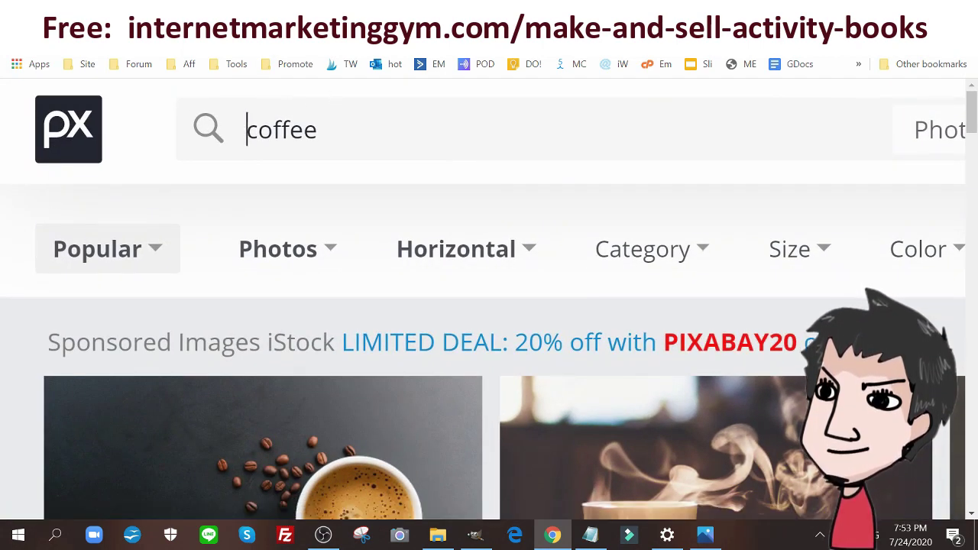
pyautogui.moveTo(317, 130); pyautogui.dragTo(243, 134)
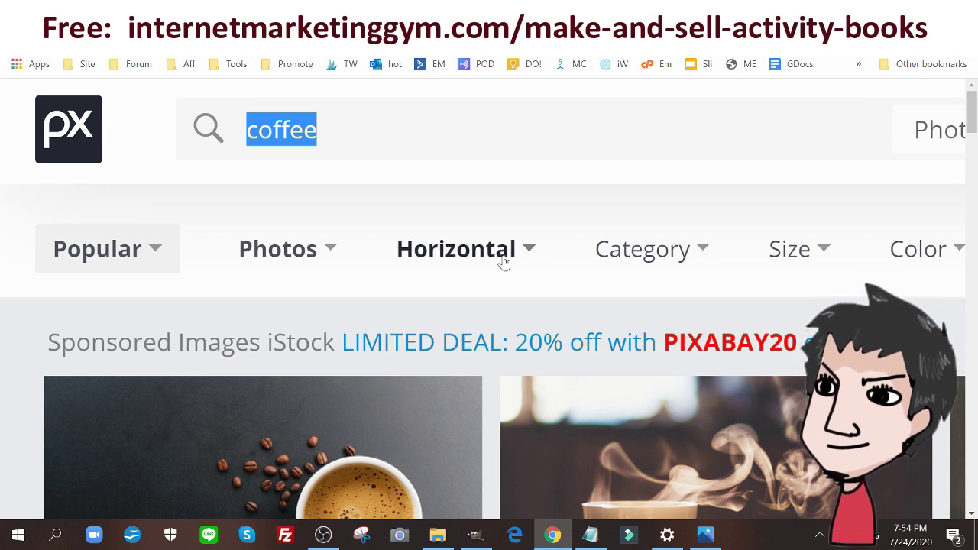
pyautogui.hotkey('ctrl', '-')
pyautogui.hotkey('ctrl', '-')
pyautogui.hotkey('ctrl', '-')
pyautogui.hotkey('ctrl', '-')
pyautogui.hotkey('ctrl', '-')
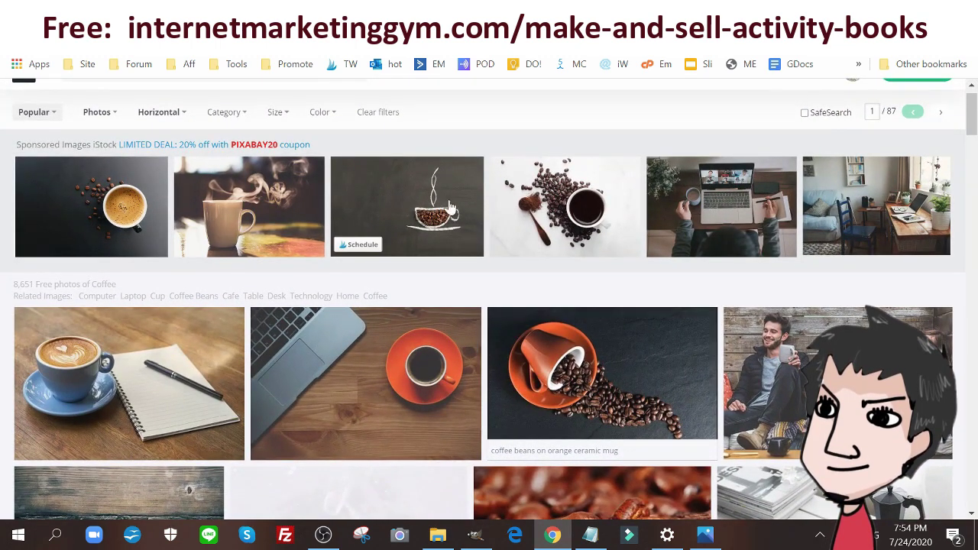
pyautogui.click(561, 372)
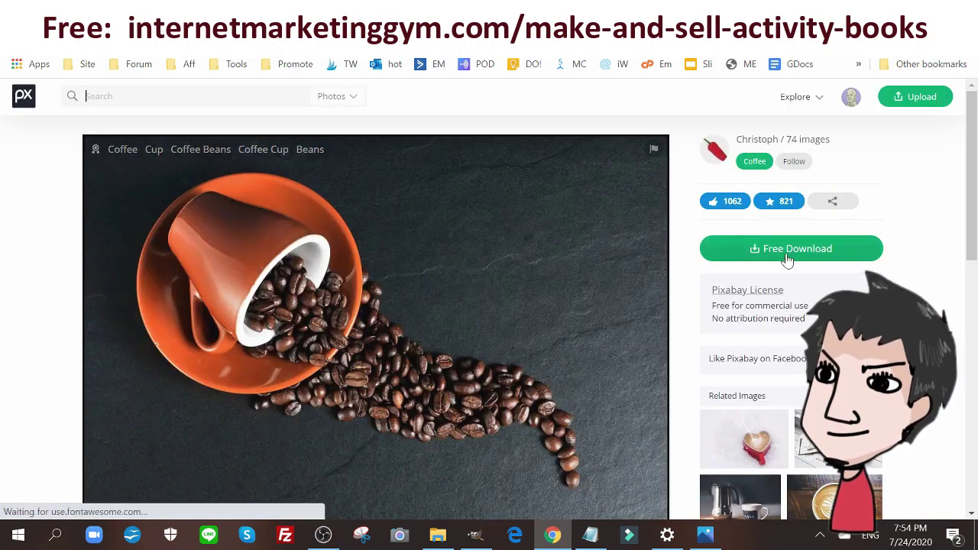
pyautogui.click(99, 95)
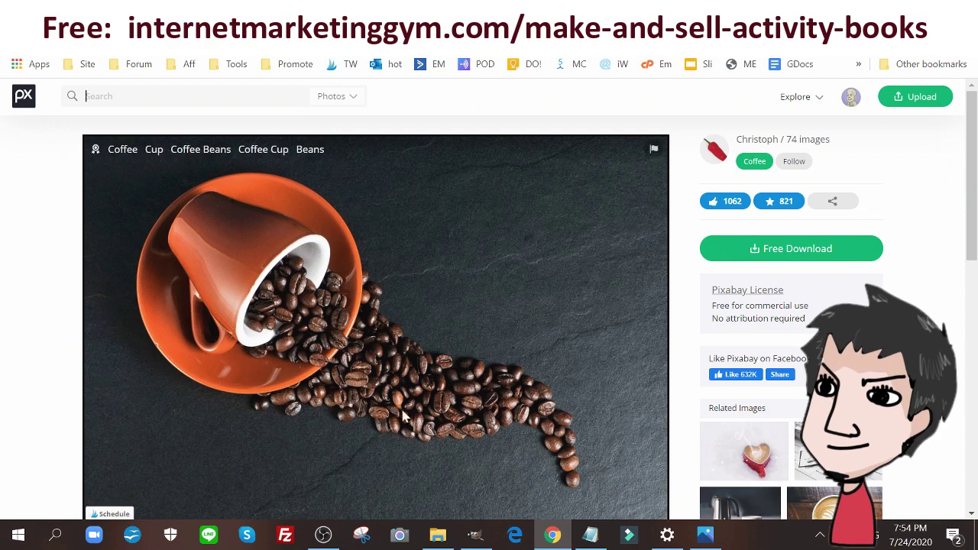
# Switch to GIMP and open coffee-171653.jpg in it from the Downloads folder.
pyautogui.click(475, 535)
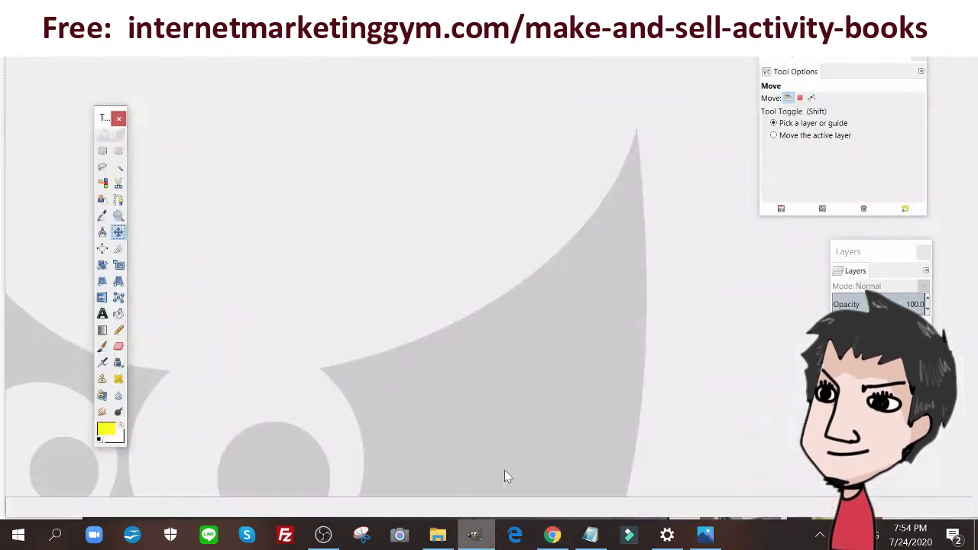
pyautogui.click(438, 535)
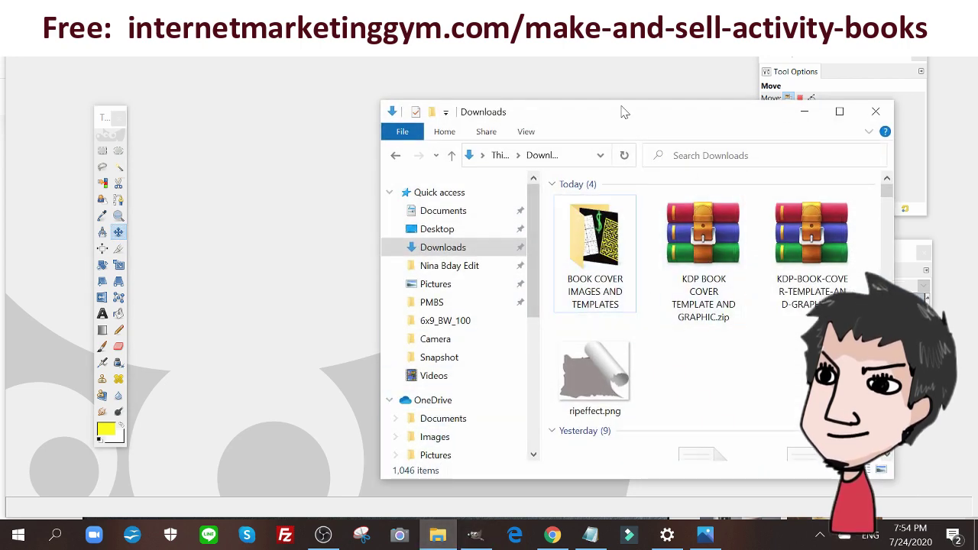
pyautogui.moveTo(886, 192)
pyautogui.mouseDown()
pyautogui.moveTo(890, 200)
pyautogui.moveTo(887, 193)
pyautogui.mouseUp()
pyautogui.moveTo(681, 123); pyautogui.dragTo(823, 128)
pyautogui.moveTo(737, 233); pyautogui.dragTo(464, 227)
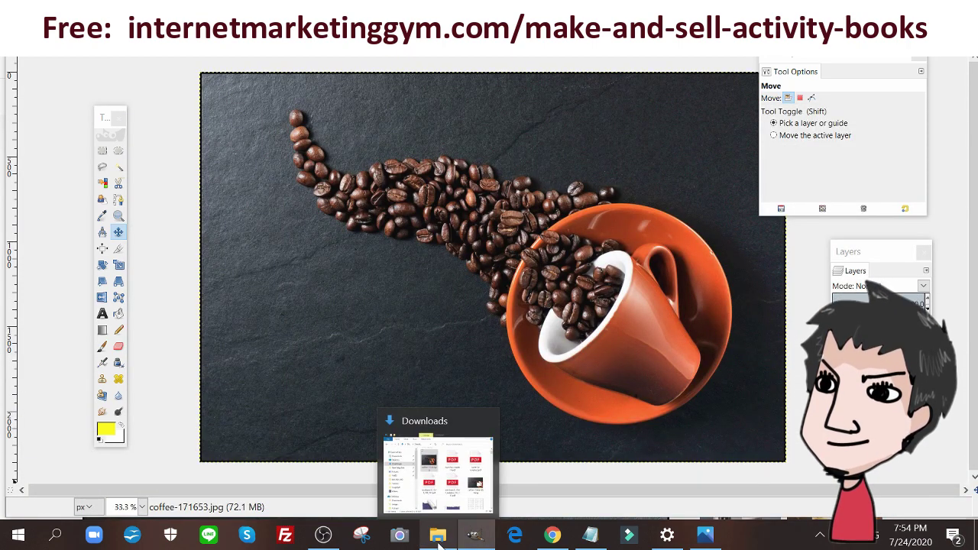
# Return to the browser's activity book page and examine the download link for the Free KDP Book Cover Template + Graphic Pack.
pyautogui.click(554, 536)
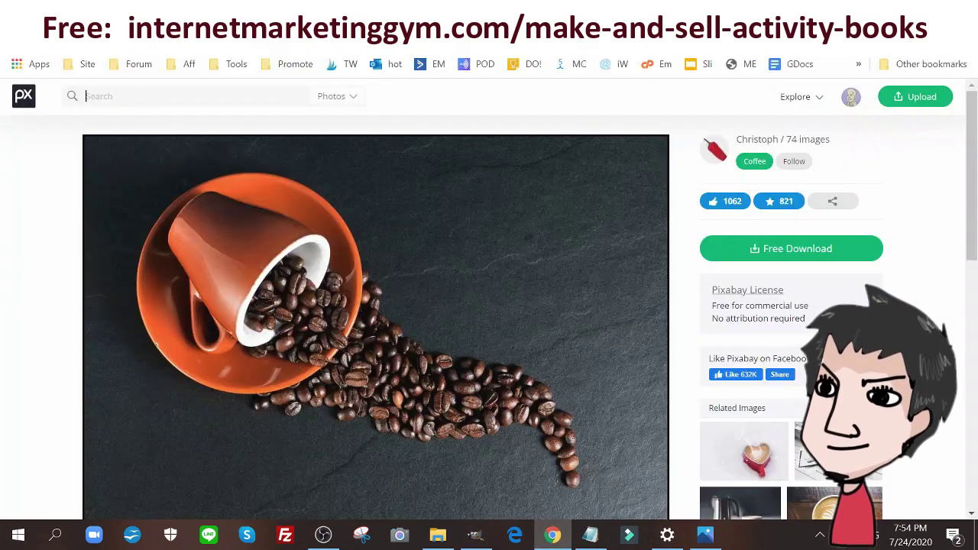
pyautogui.hotkey('ctrl', 'Tab')
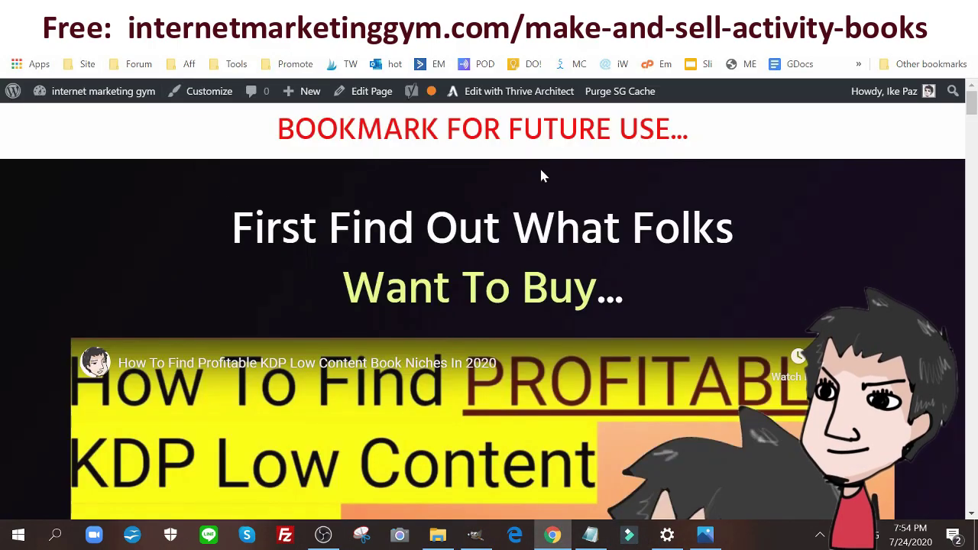
pyautogui.scroll(-15, 481, 260)
pyautogui.scroll(-5, 482, 265)
pyautogui.scroll(10, 579, 267)
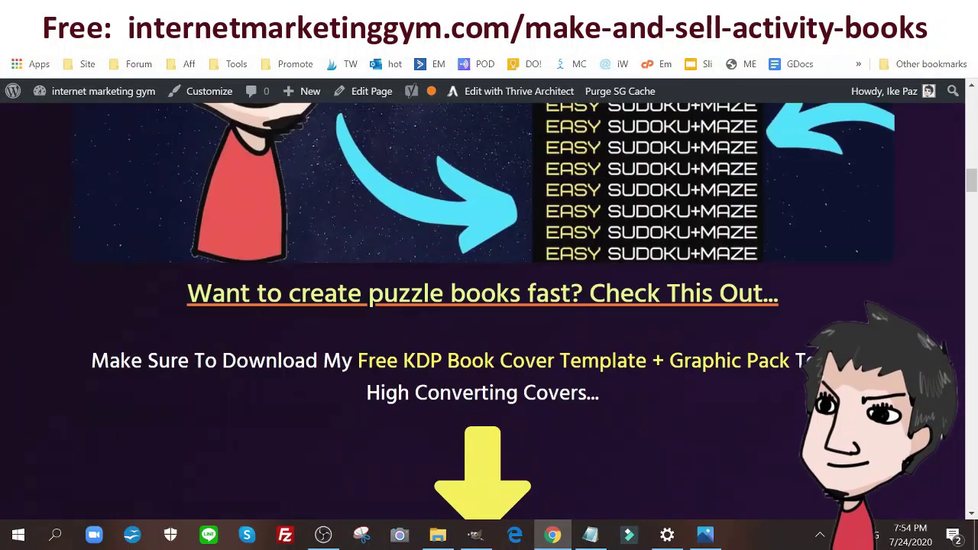
pyautogui.scroll(-3, 578, 271)
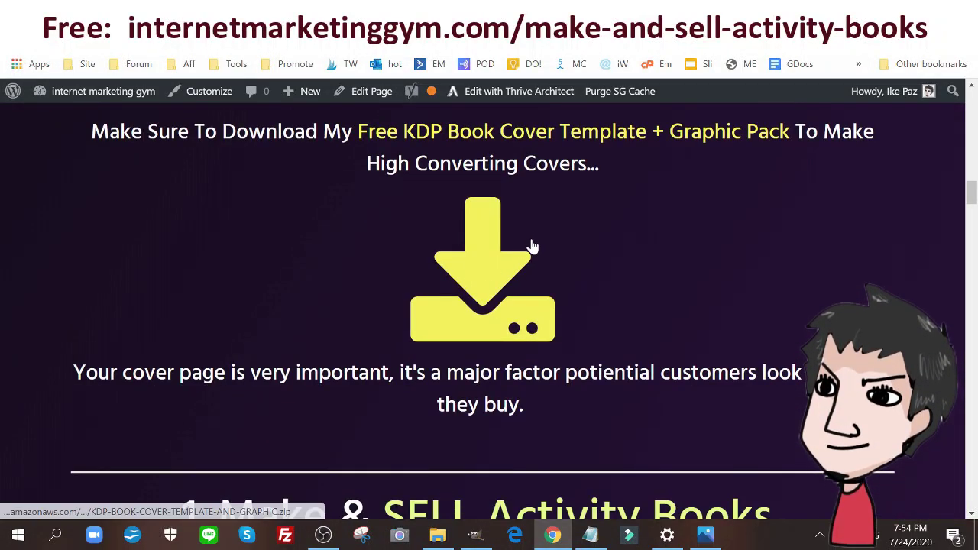
pyautogui.scroll(3, 533, 246)
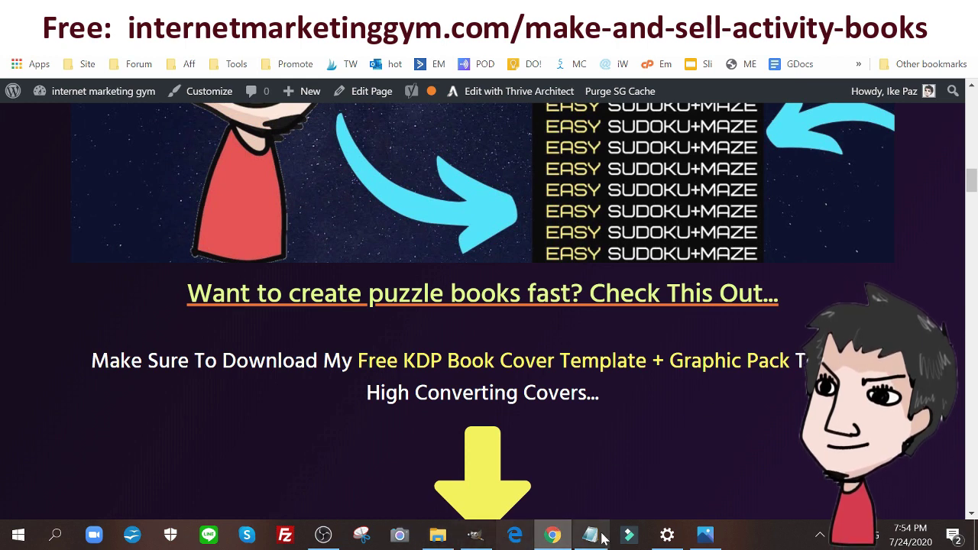
# Switch back to GIMP, add ripeffect.png from the Downloads folder as a layer, and move it over the orange cup.
pyautogui.click(474, 535)
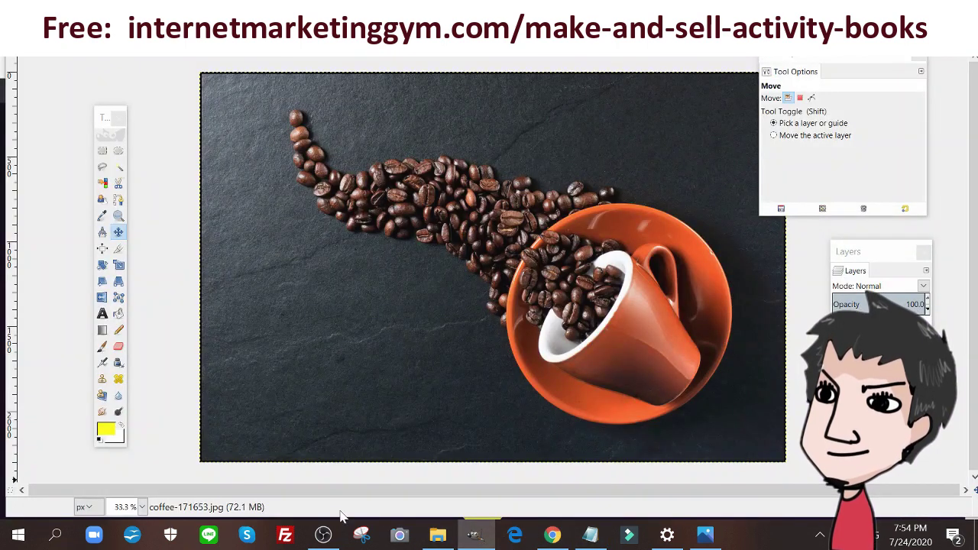
pyautogui.click(437, 535)
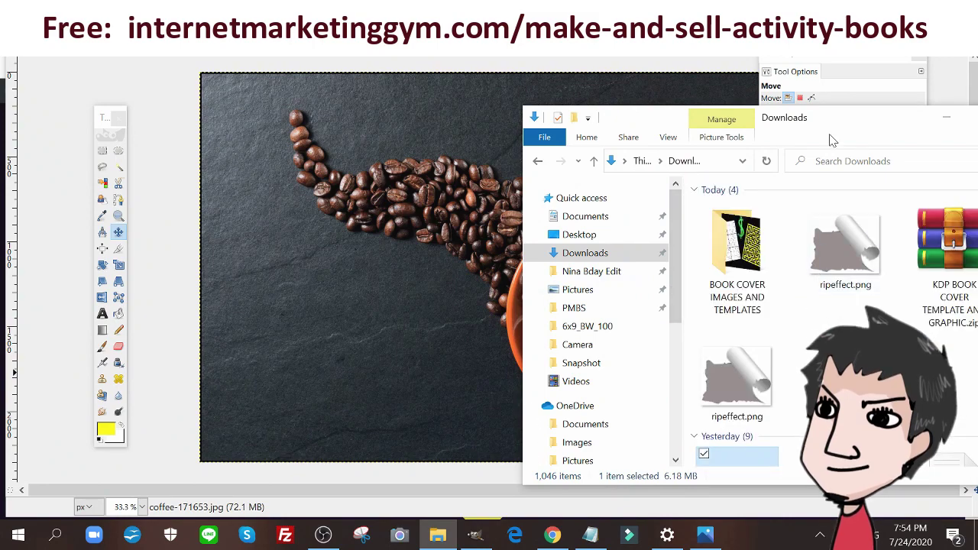
pyautogui.moveTo(844, 122); pyautogui.dragTo(875, 119)
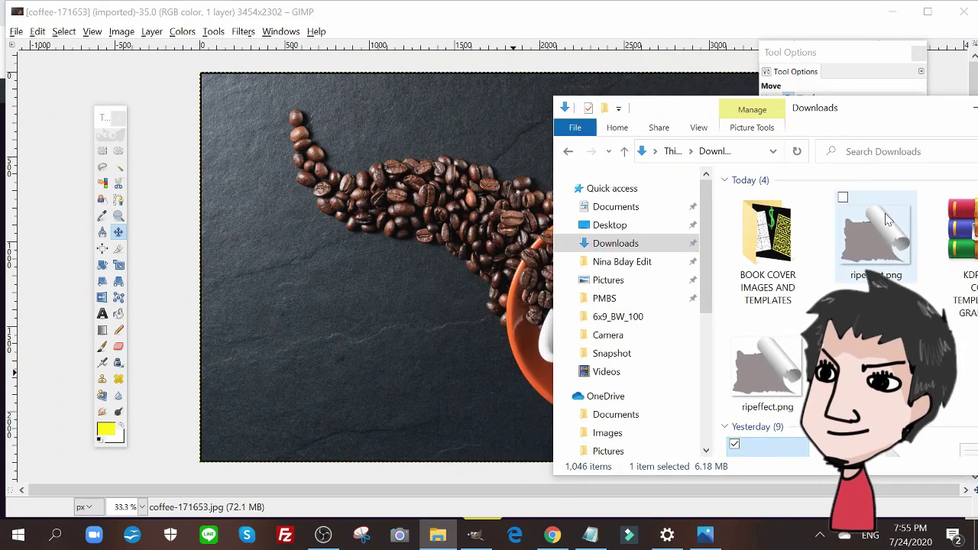
pyautogui.click(896, 247)
pyautogui.moveTo(896, 246); pyautogui.dragTo(512, 279)
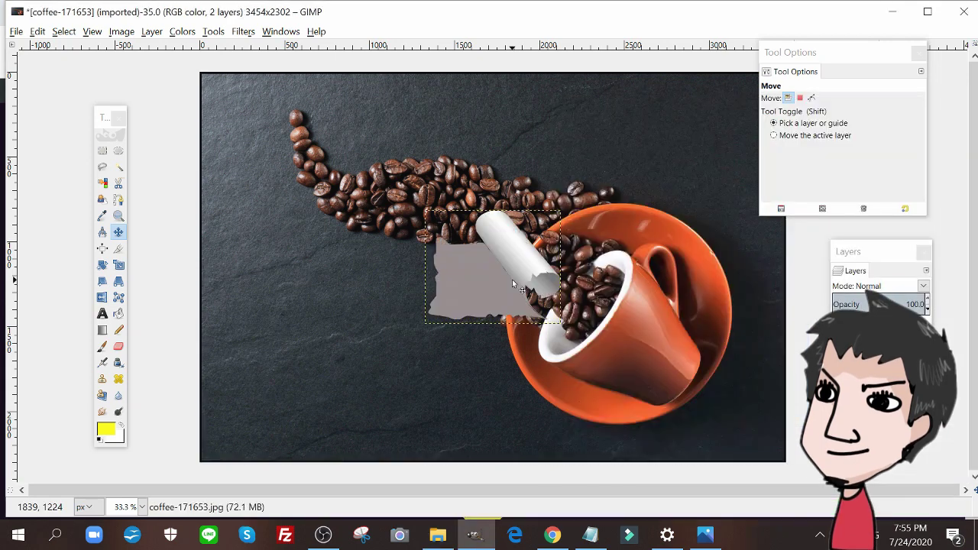
pyautogui.click(119, 231)
pyautogui.moveTo(479, 287); pyautogui.dragTo(611, 290)
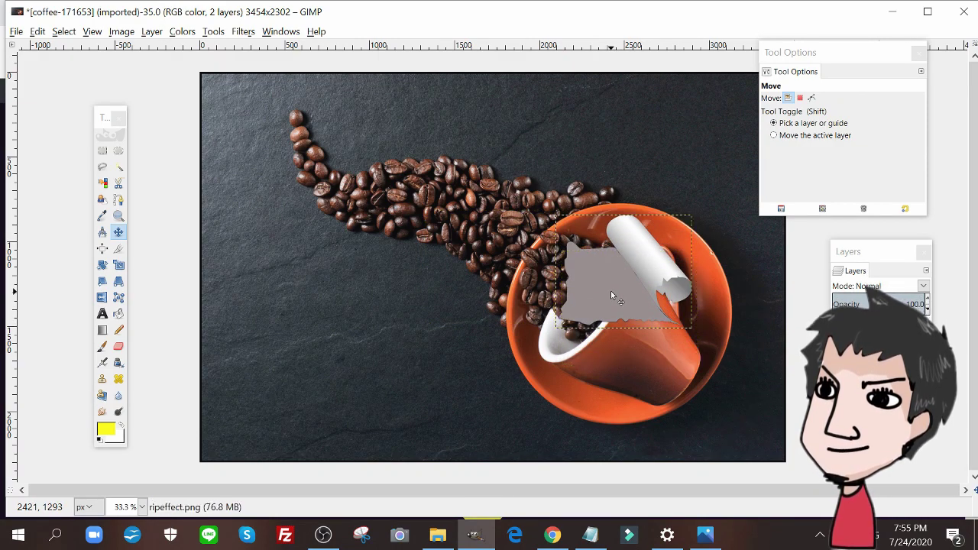
# Reposition the Layers dialog over the image's right edge, just below the Move tool's options.
pyautogui.rightClick(887, 340)
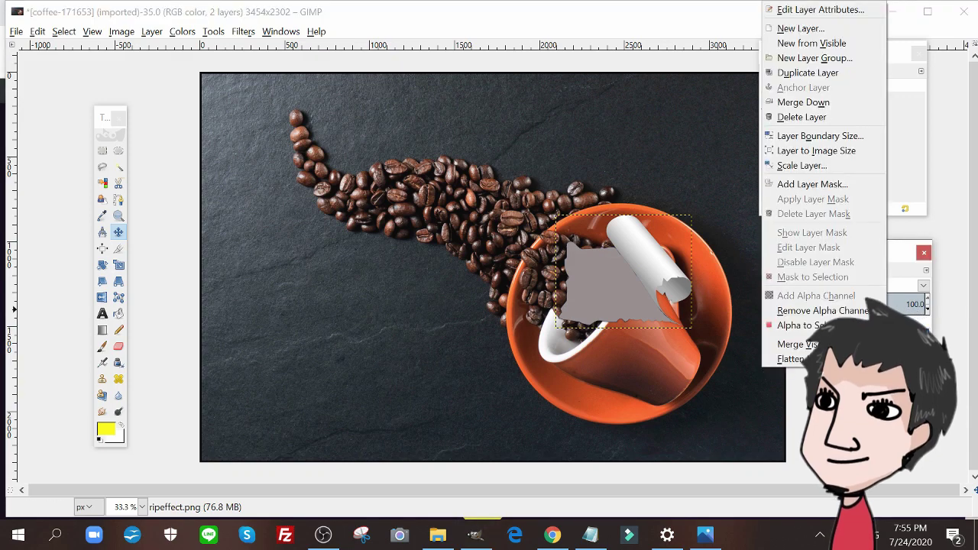
pyautogui.press('Escape')
pyautogui.moveTo(887, 259); pyautogui.dragTo(807, 189)
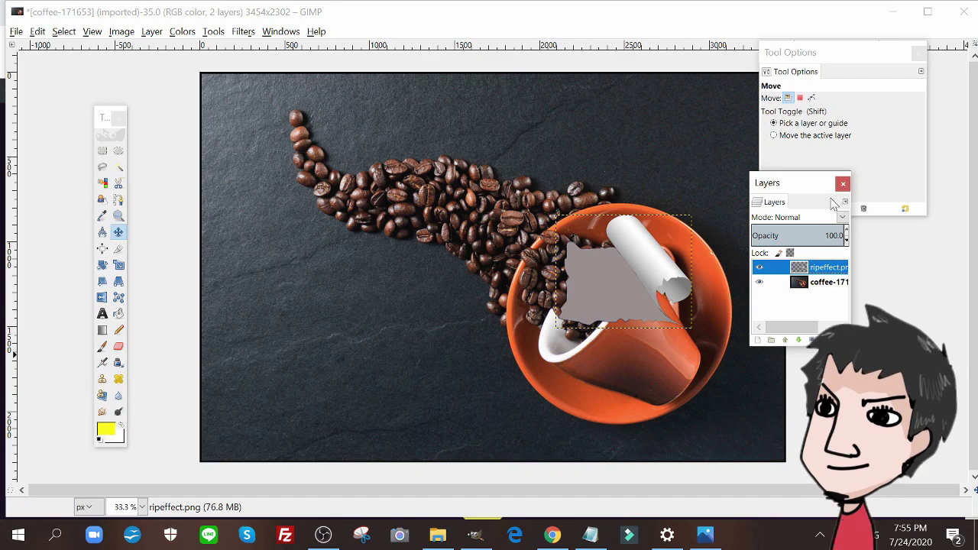
# Look up the Layers entry among GIMP's dockable dialogs without opening another dialog.
pyautogui.click(213, 31)
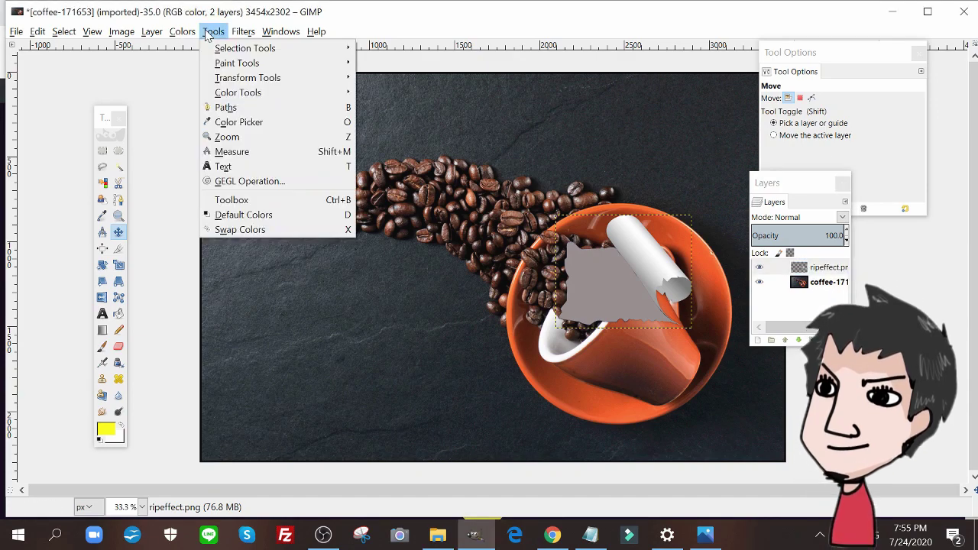
pyautogui.moveTo(288, 38)
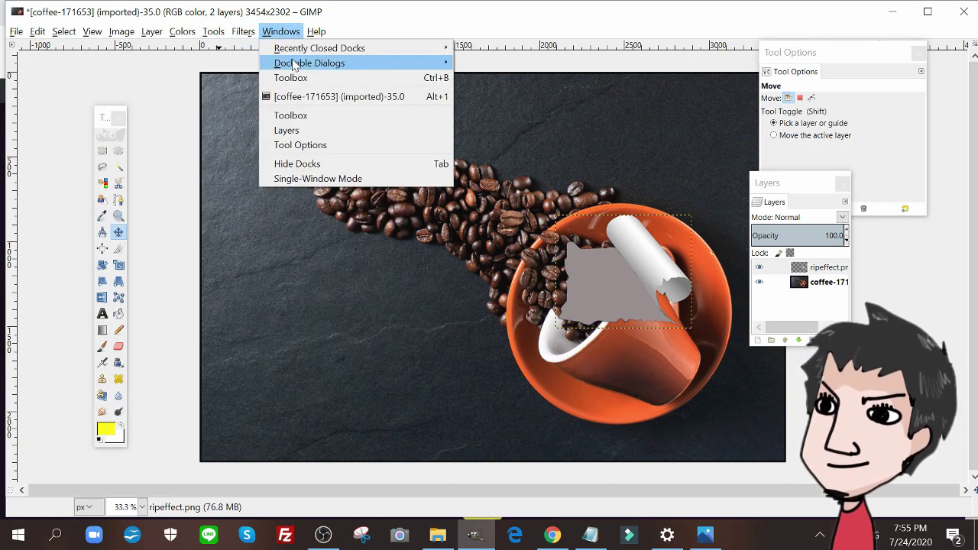
pyautogui.moveTo(294, 68)
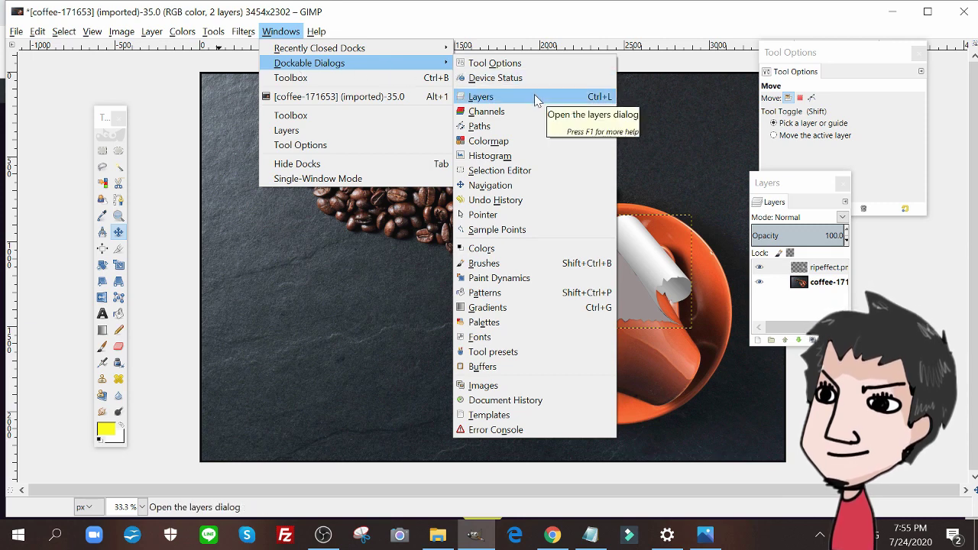
pyautogui.click(887, 308)
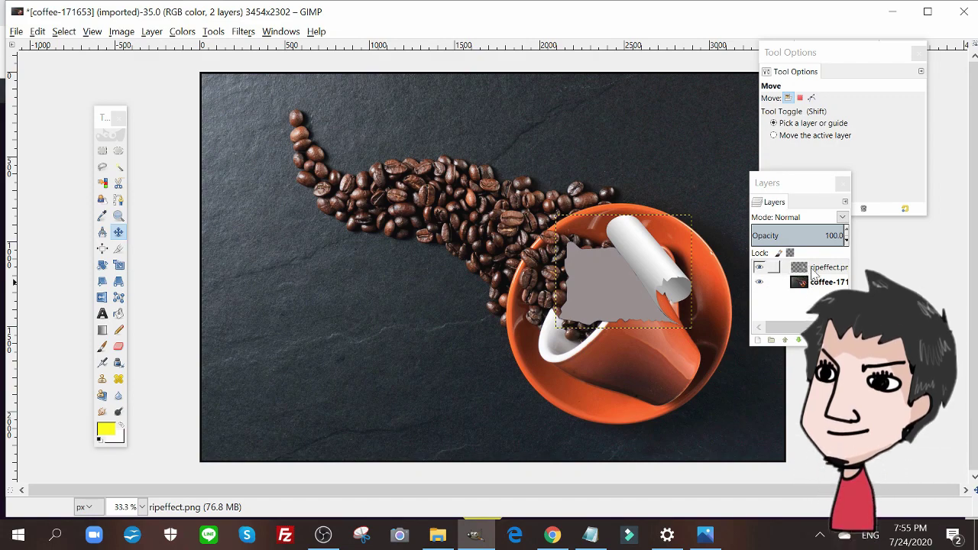
# Scale the ripeffect.png layer to a width of 1000 px with its proportions kept.
pyautogui.rightClick(819, 272)
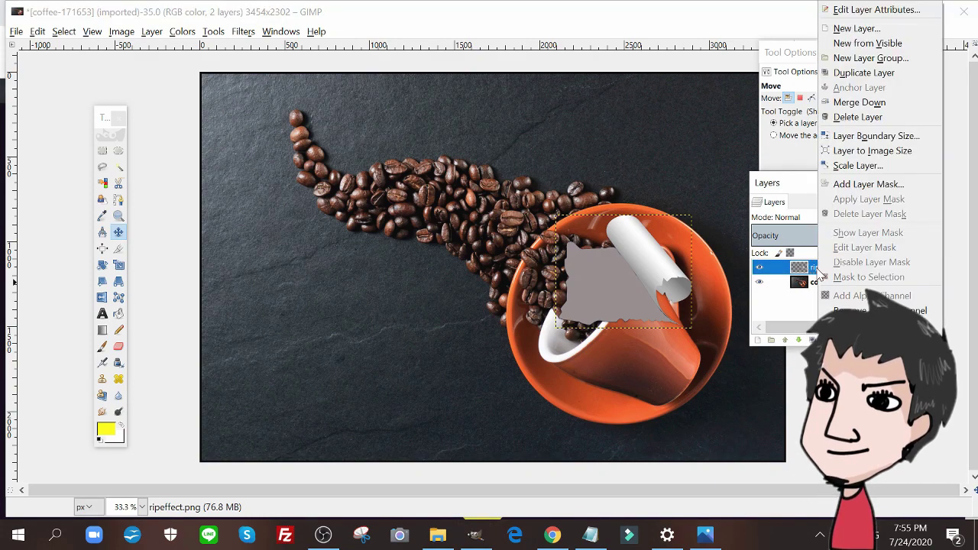
pyautogui.click(852, 165)
pyautogui.write('100')
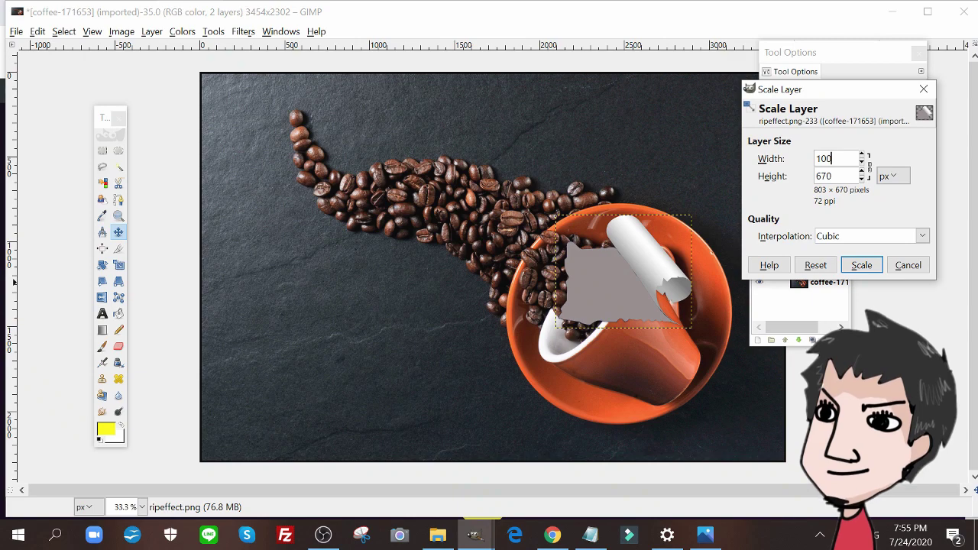
pyautogui.write('0')
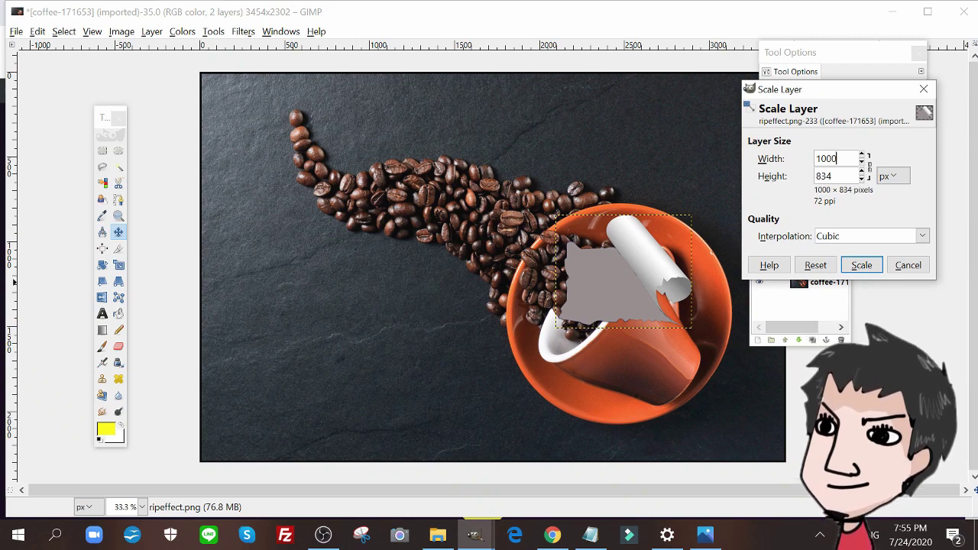
pyautogui.click(861, 266)
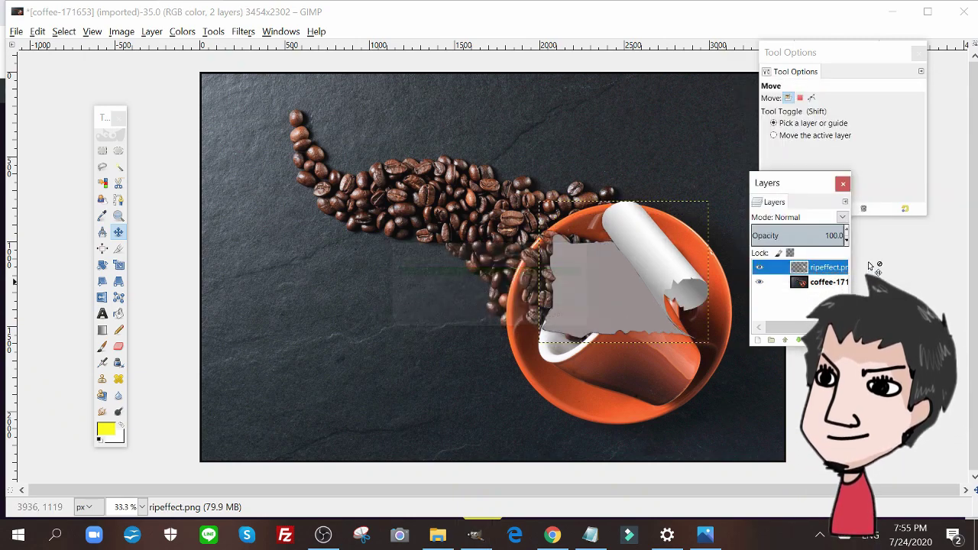
# Flatten the image to merge the ripeffect.png layer into the coffee photo.
pyautogui.click(190, 98)
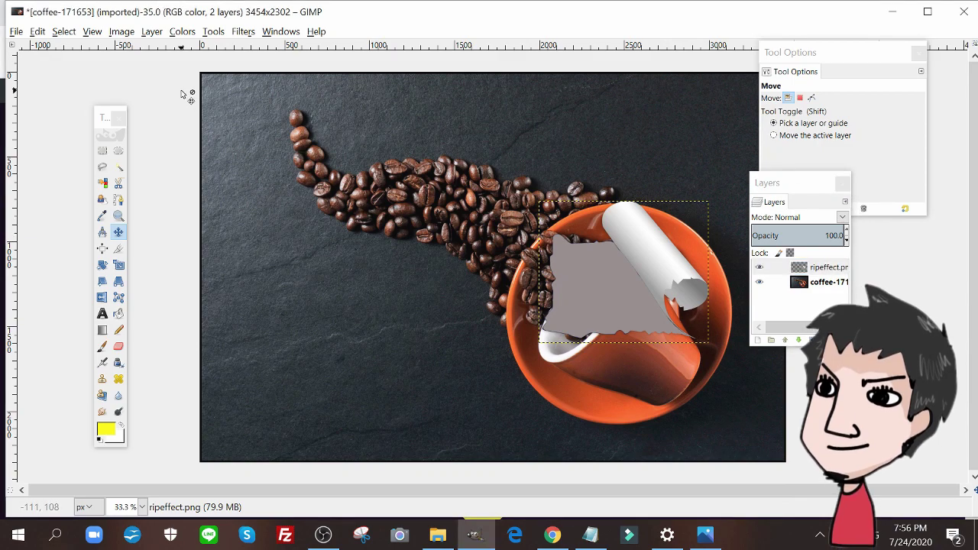
pyautogui.click(122, 32)
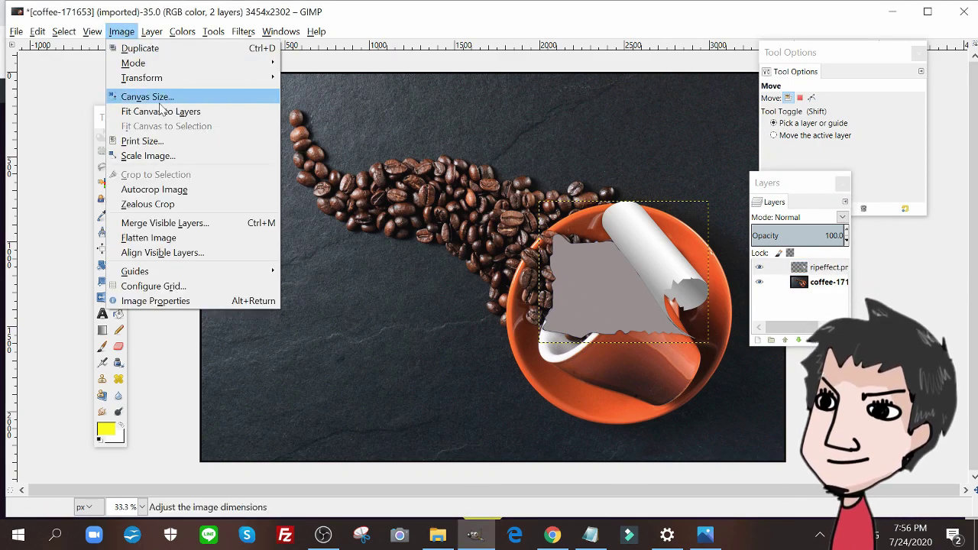
pyautogui.click(161, 243)
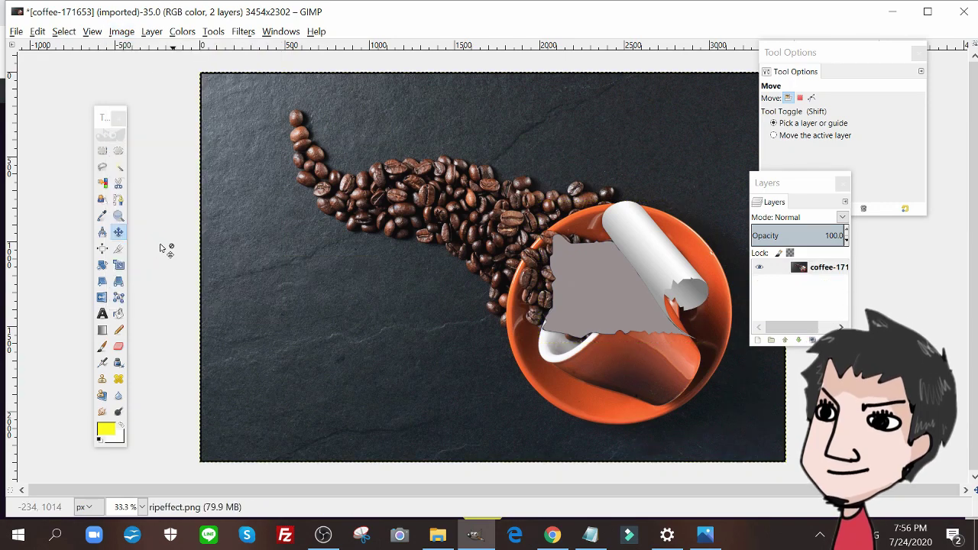
pyautogui.click(130, 34)
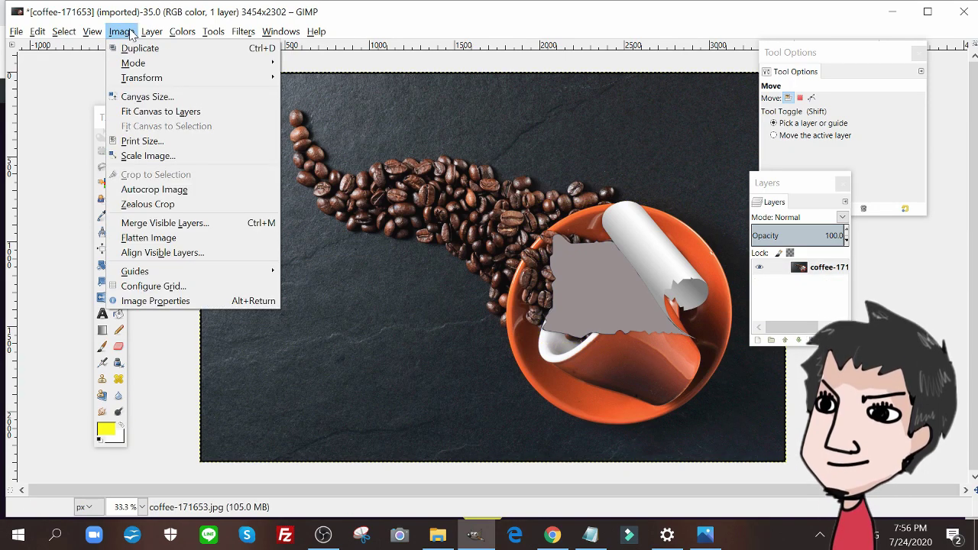
pyautogui.click(136, 240)
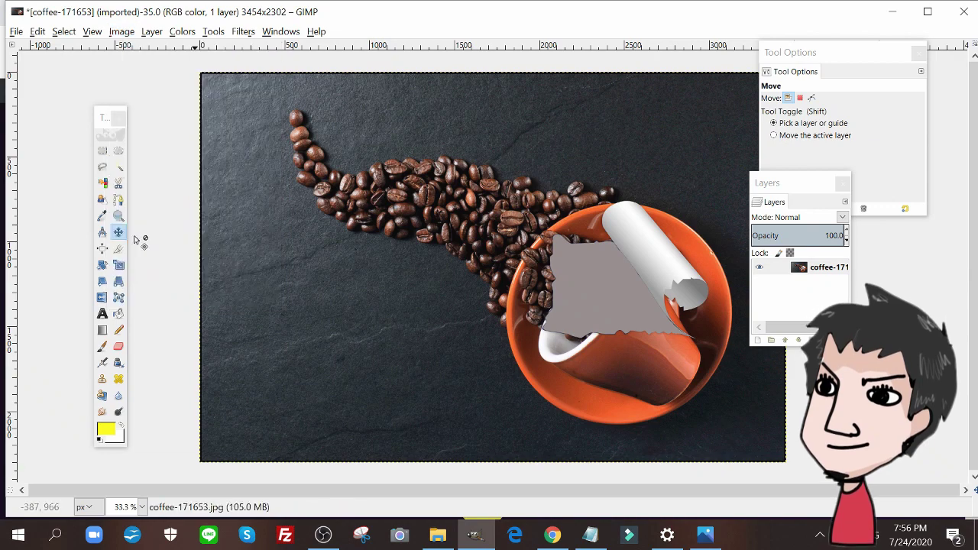
# Select the grey ripped area over the cup with Fuzzy Select and delete it to transparency.
pyautogui.click(118, 167)
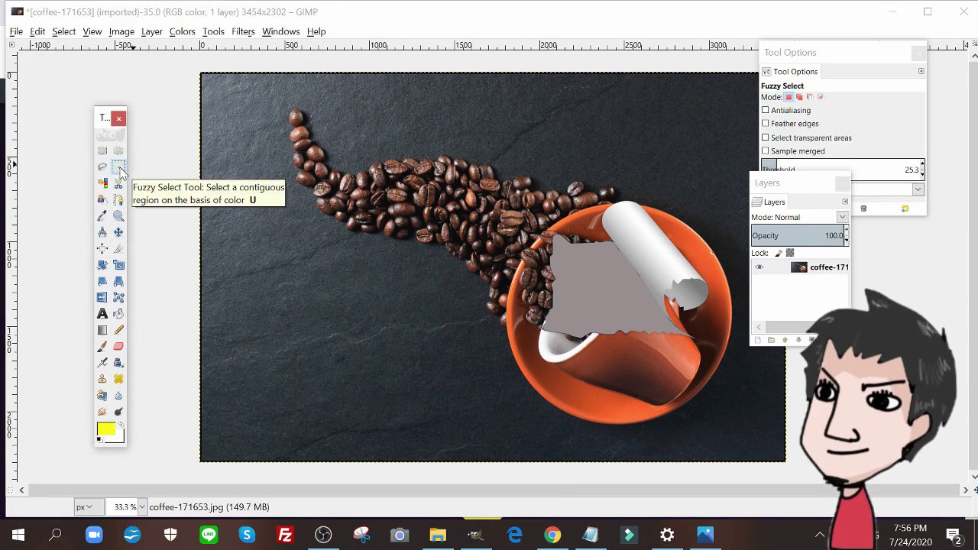
pyautogui.click(595, 290)
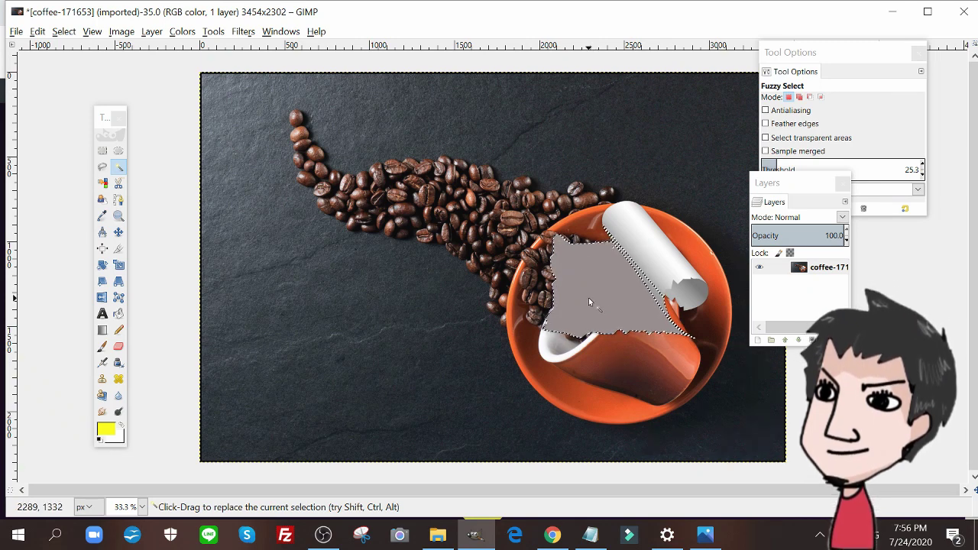
pyautogui.press('Delete')
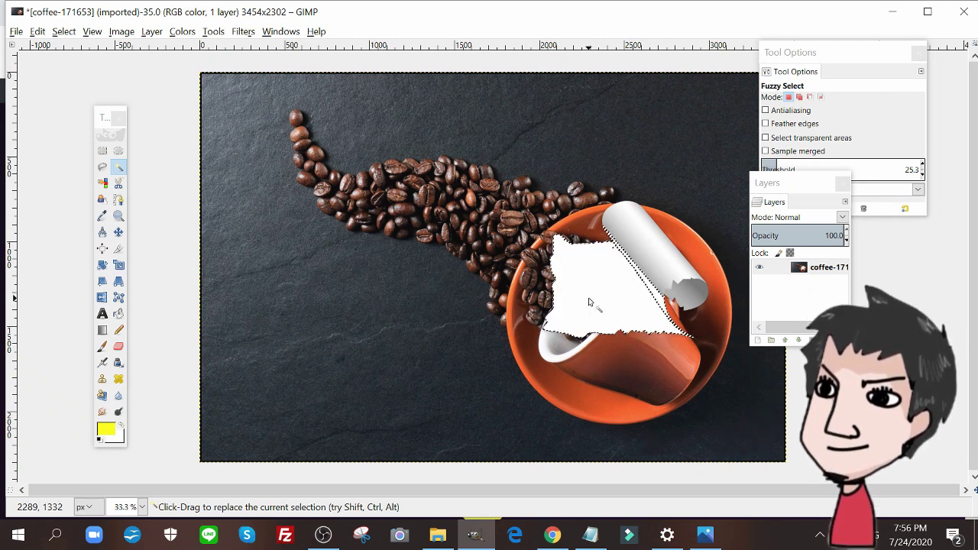
pyautogui.press('Delete')
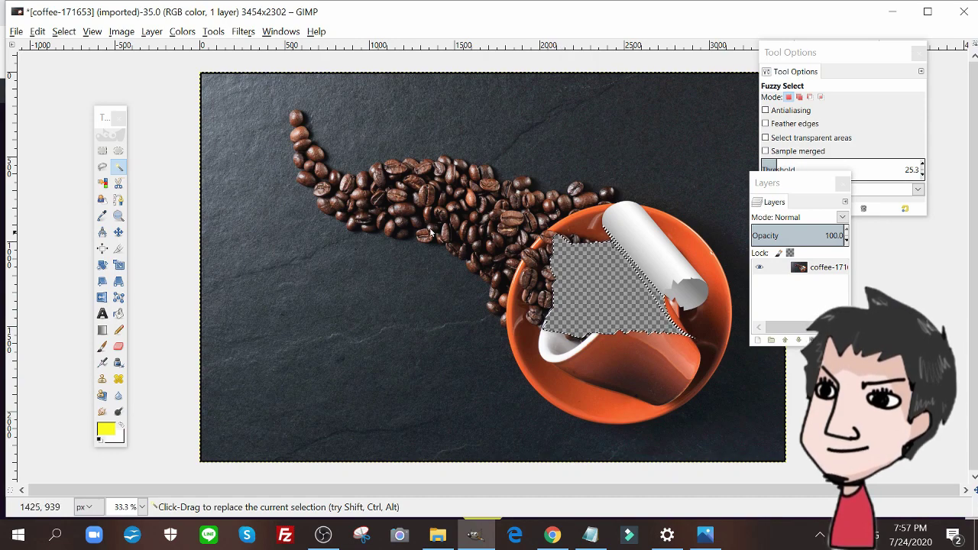
# Export the image to the Downloads folder as coffee.png.
pyautogui.click(16, 31)
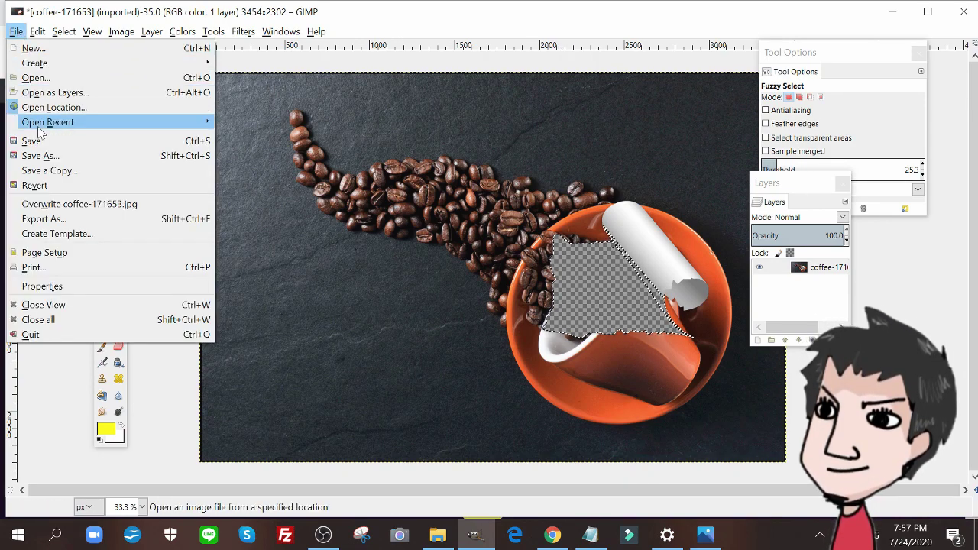
pyautogui.click(45, 219)
pyautogui.click(276, 126)
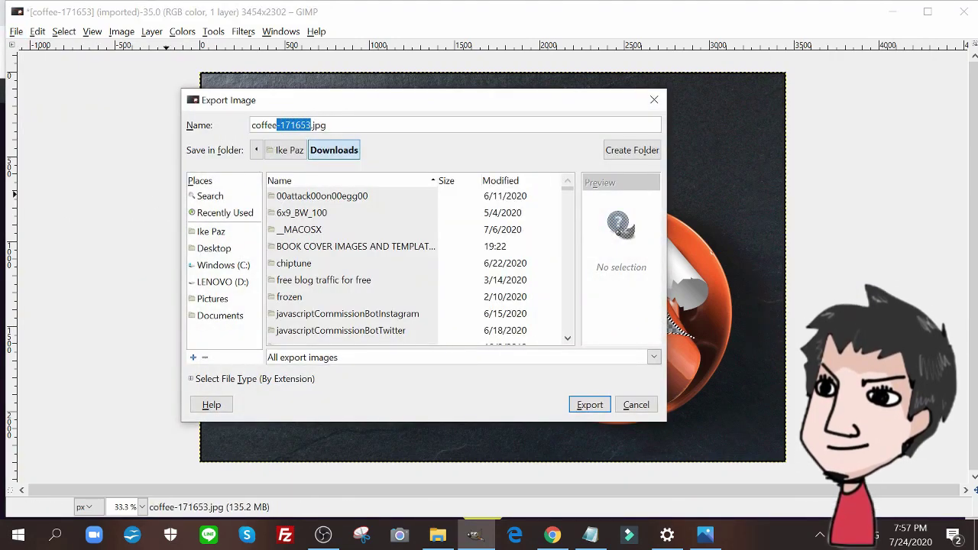
pyautogui.press('BackSpace')
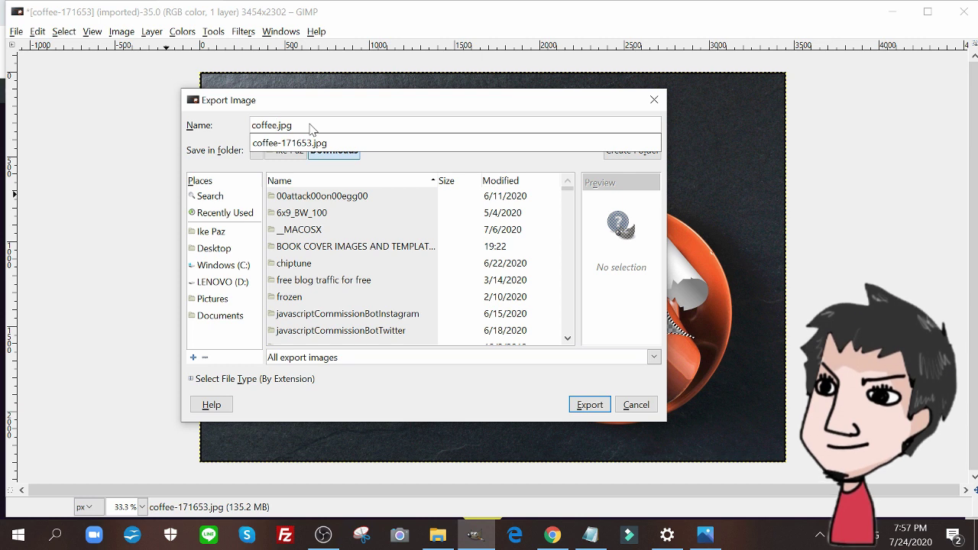
pyautogui.press('Escape')
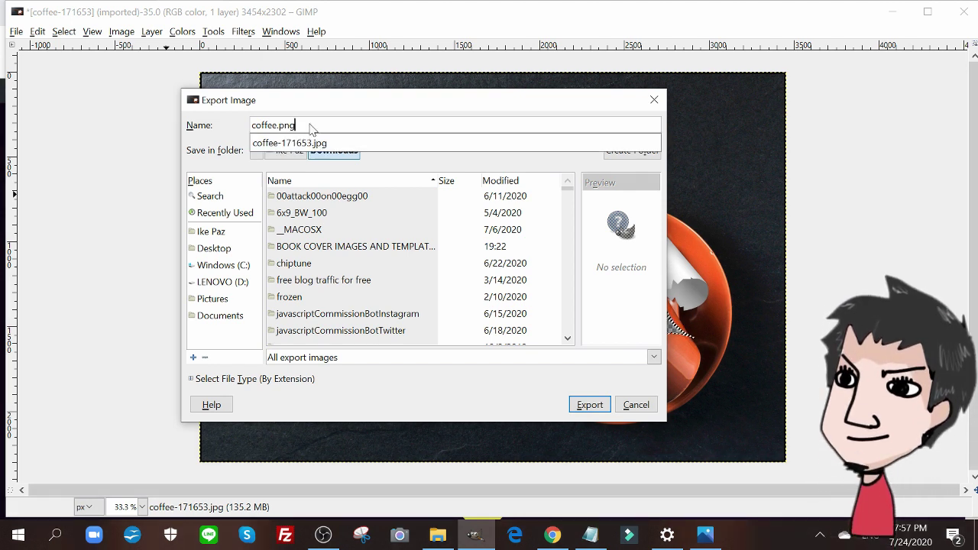
pyautogui.click(283, 125)
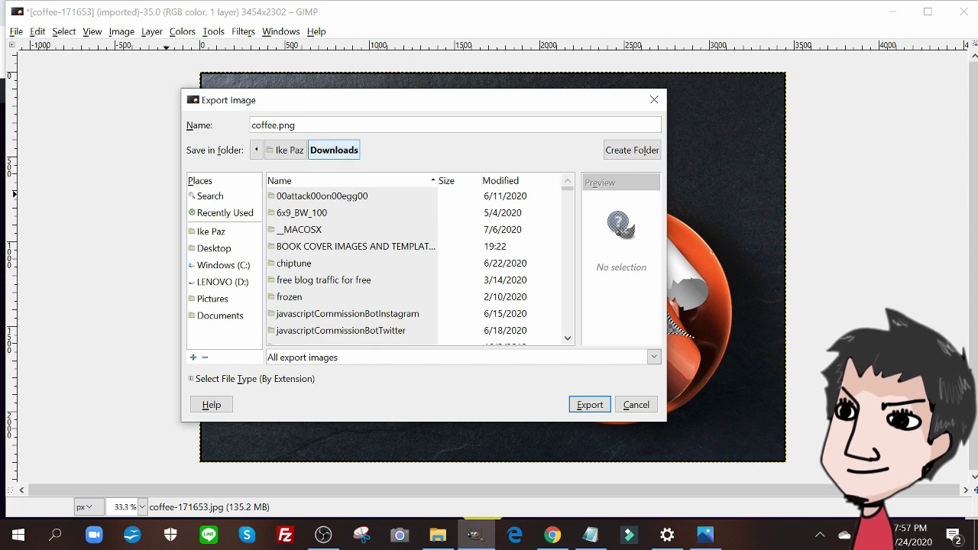
pyautogui.moveTo(400, 107); pyautogui.dragTo(260, 168)
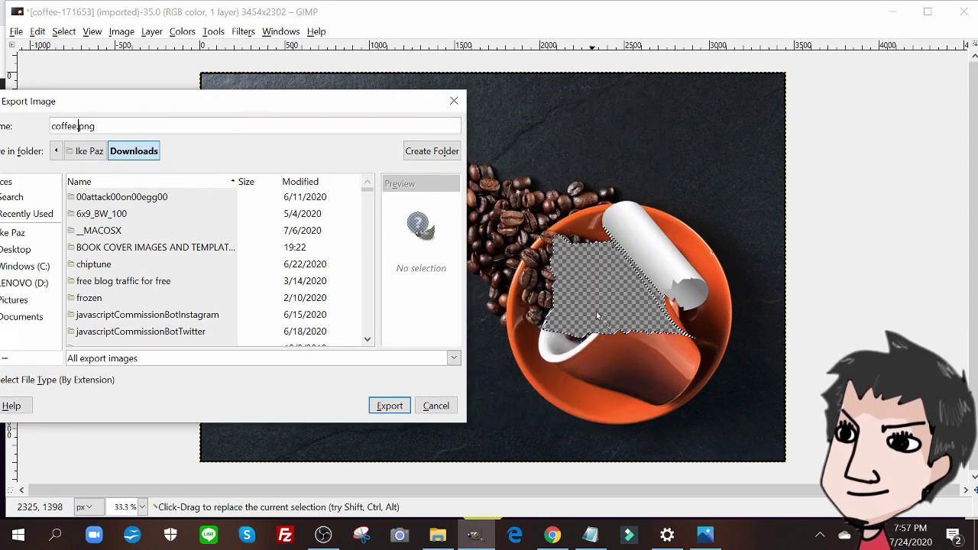
pyautogui.moveTo(172, 107); pyautogui.dragTo(458, 67)
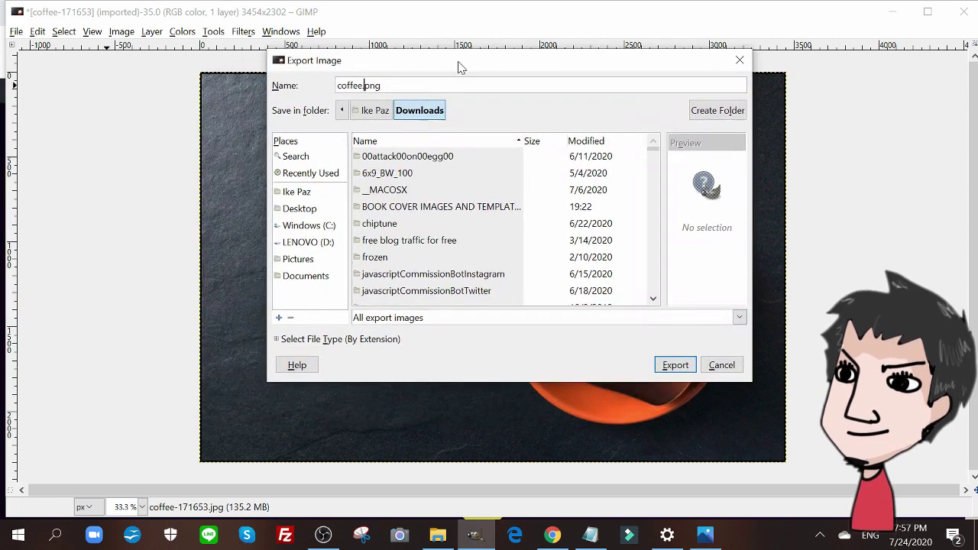
pyautogui.click(686, 365)
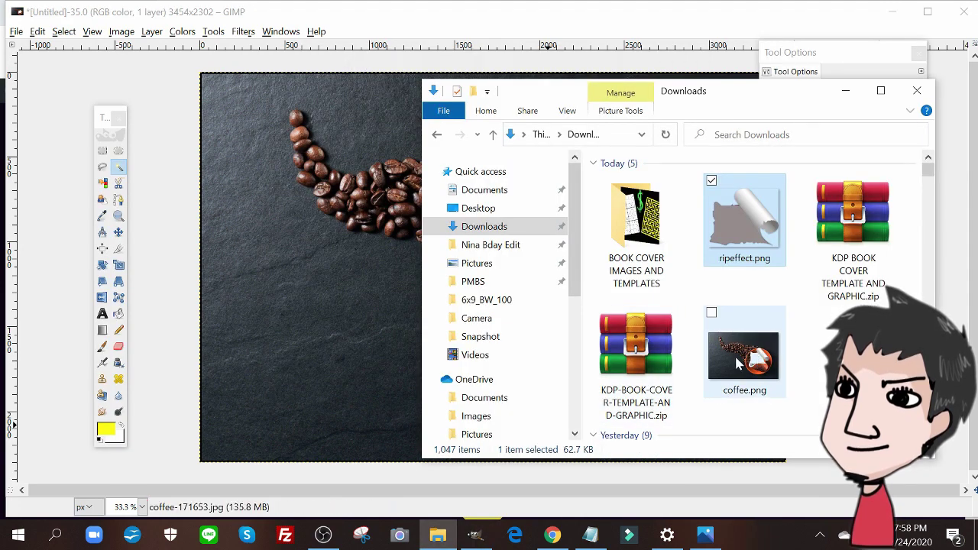
# Preview the exported coffee.png from the Downloads folder to check the ripped area, and close the preview.
pyautogui.click(740, 363)
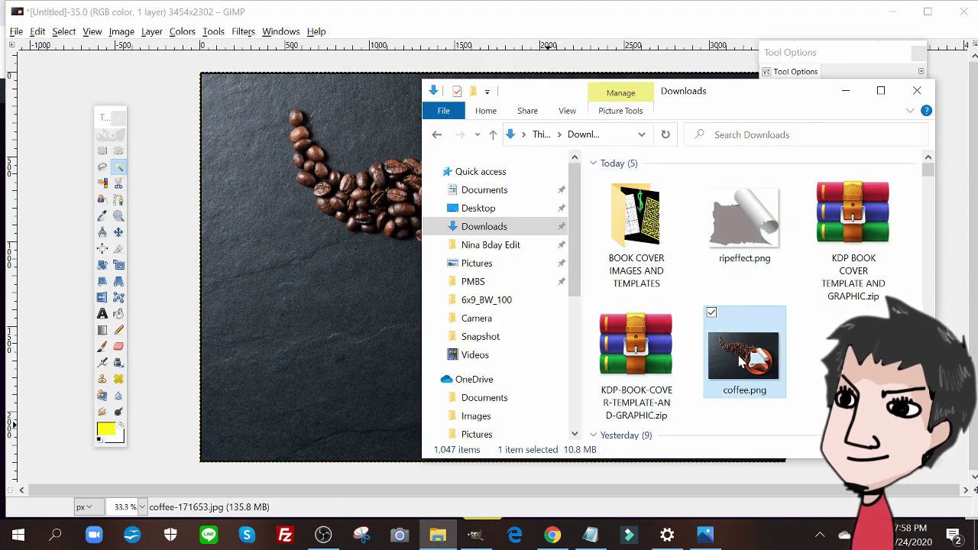
pyautogui.doubleClick(740, 363)
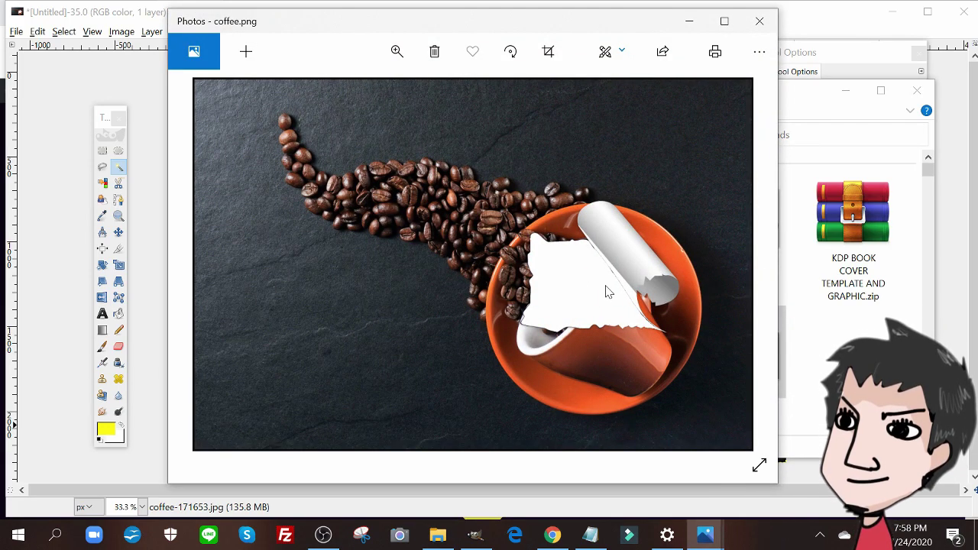
pyautogui.click(760, 21)
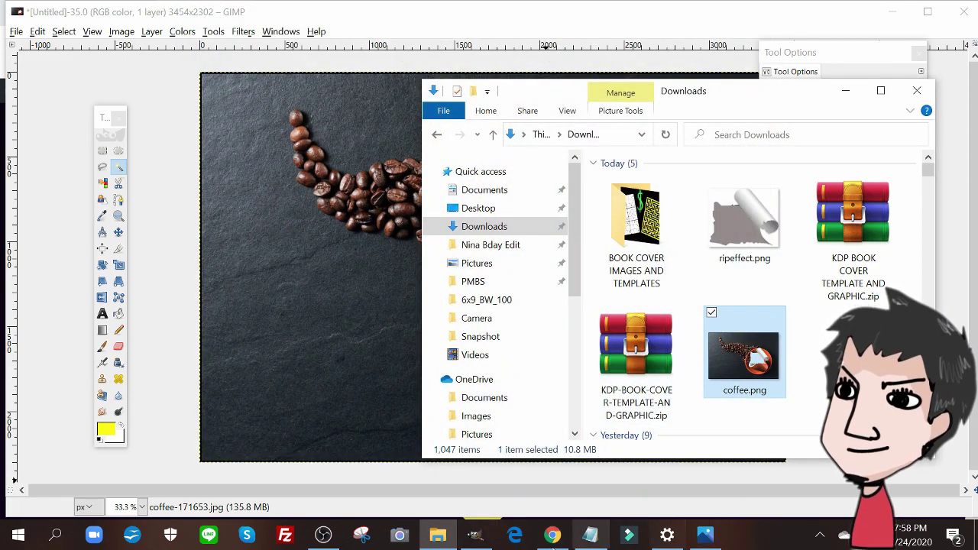
# Switch to Canva in the browser and create a new design with custom dimensions of 17.84 × 11.25 in.
pyautogui.click(555, 537)
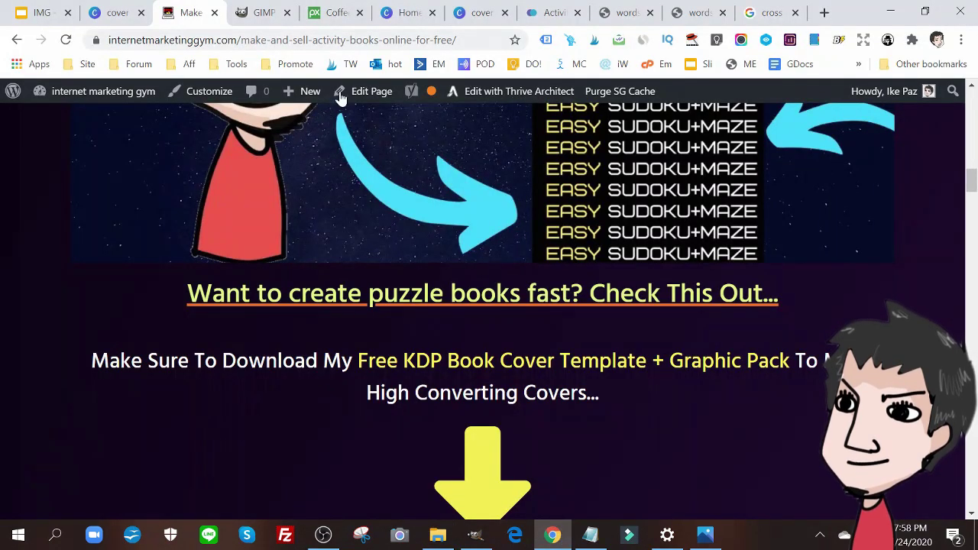
pyautogui.click(411, 6)
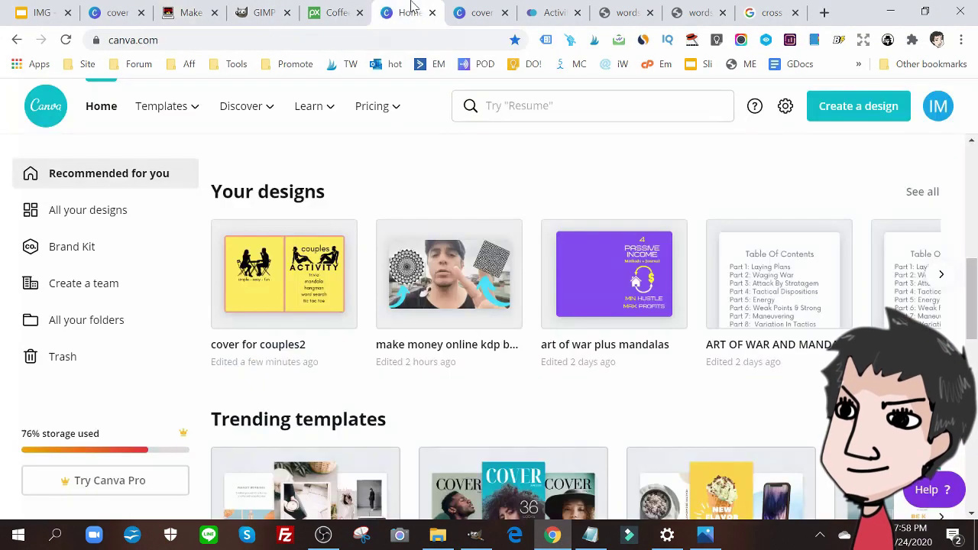
pyautogui.scroll(4, 625, 209)
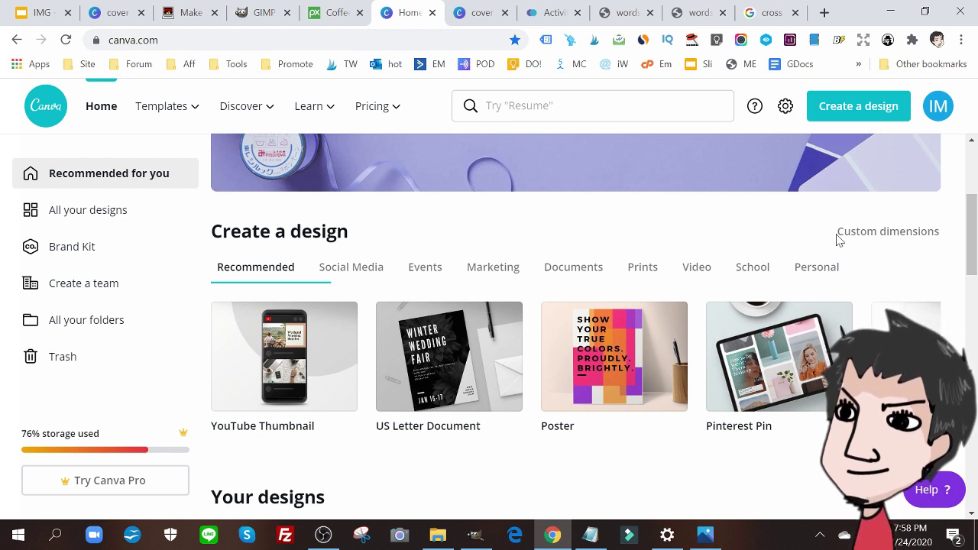
pyautogui.click(909, 241)
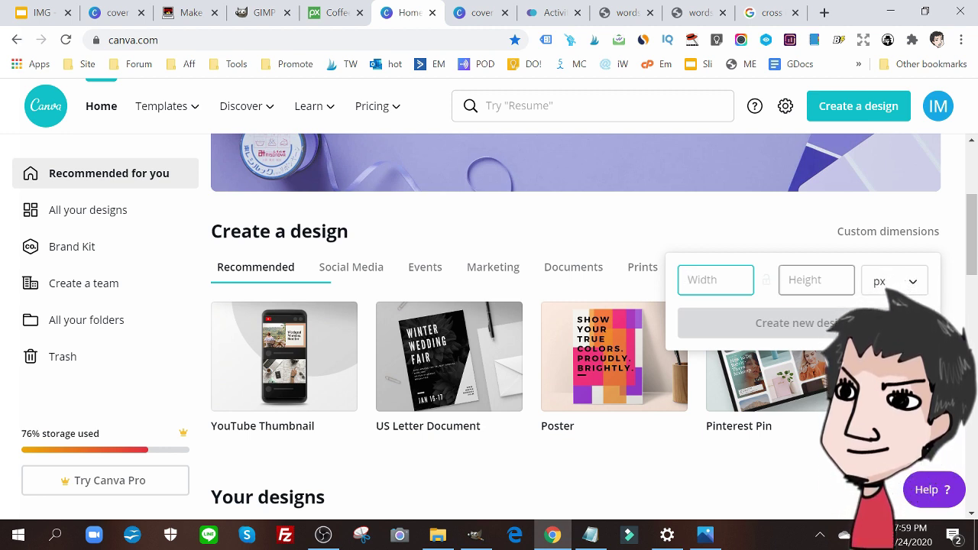
pyautogui.click(894, 281)
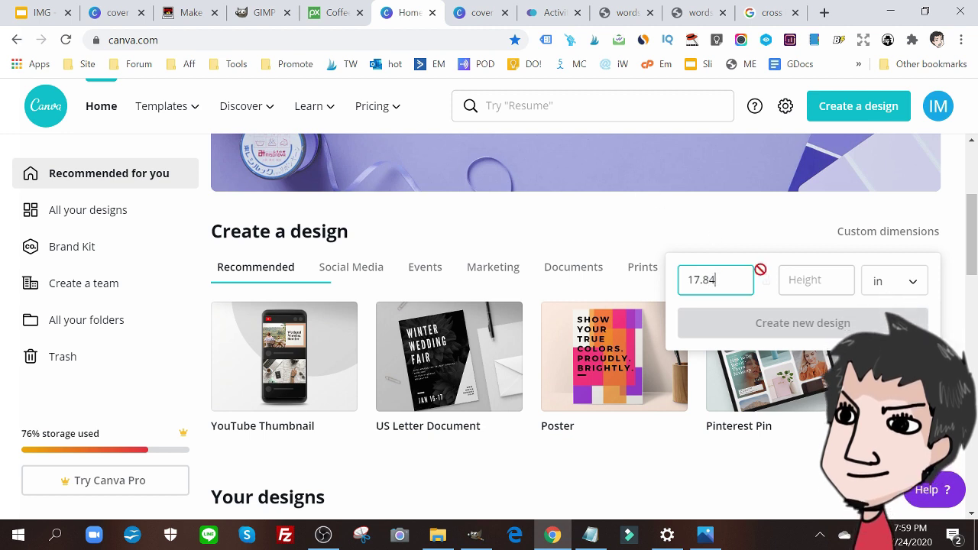
pyautogui.click(810, 280)
pyautogui.write('11.25')
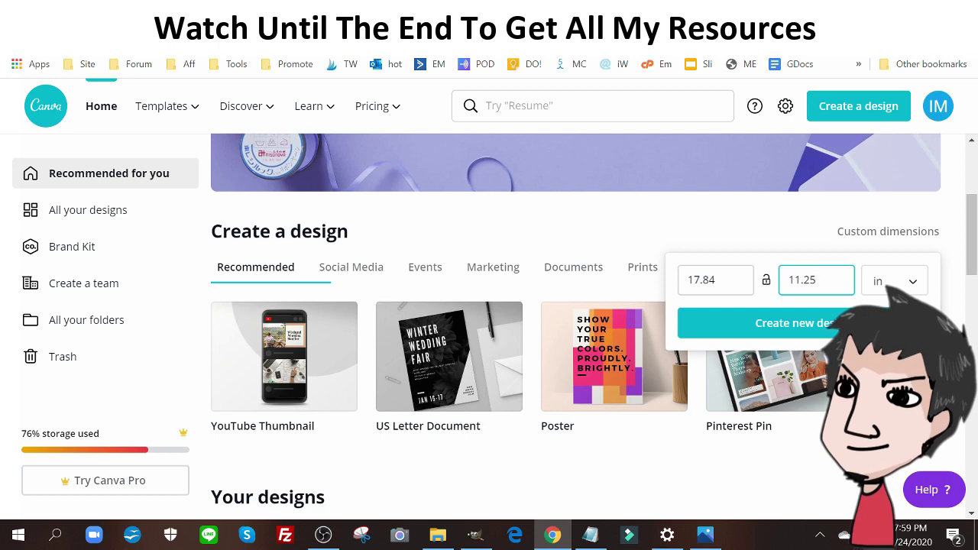
pyautogui.click(797, 337)
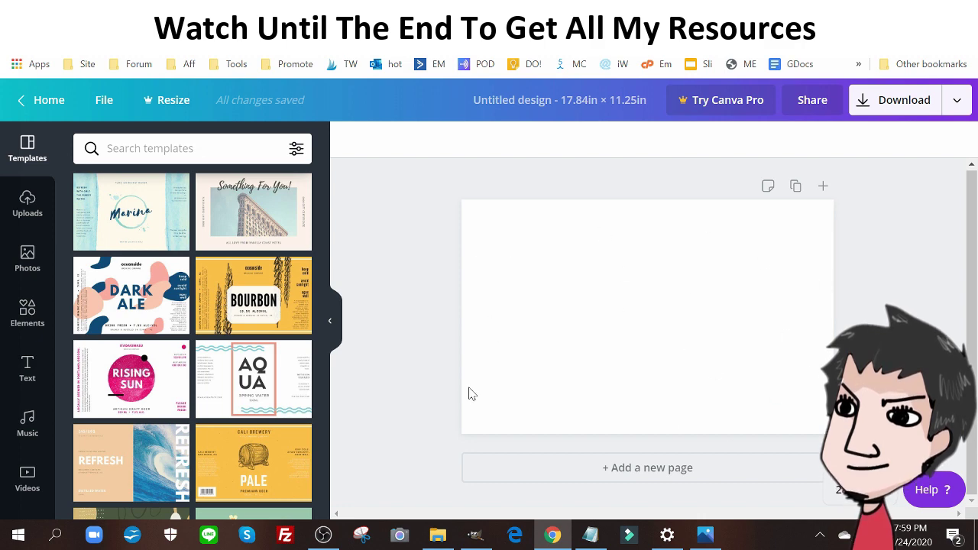
# Show the uploaded images in Canva, locate coffee.png in the Downloads folder, and return to the design.
pyautogui.click(25, 217)
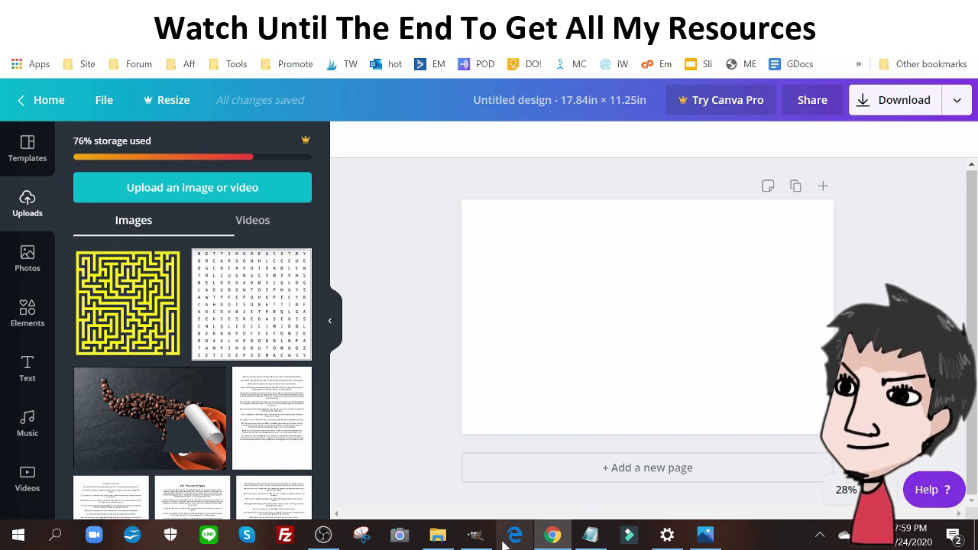
pyautogui.click(438, 535)
pyautogui.moveTo(745, 366); pyautogui.dragTo(734, 366)
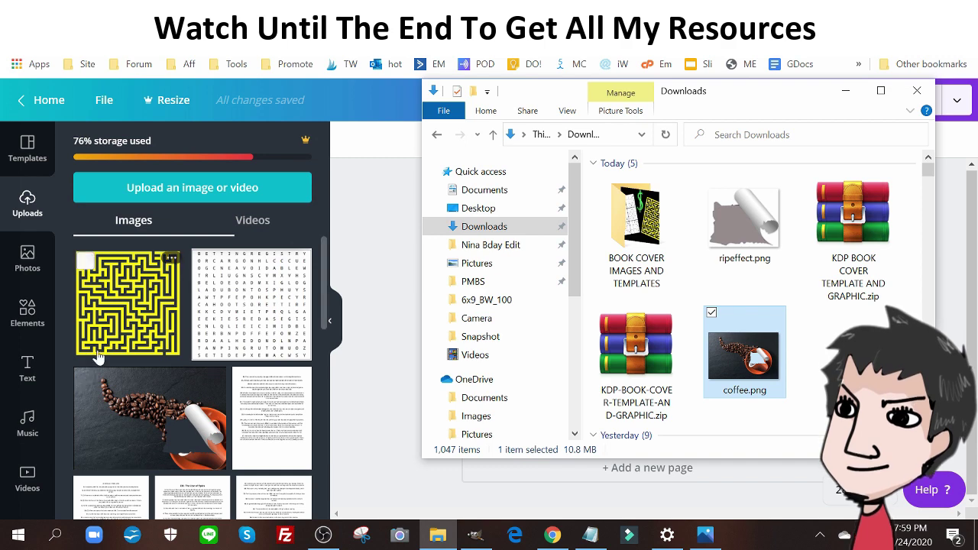
pyautogui.click(380, 327)
# Try the uploaded coffee rip image at different positions on the page and remove it.
pyautogui.click(191, 413)
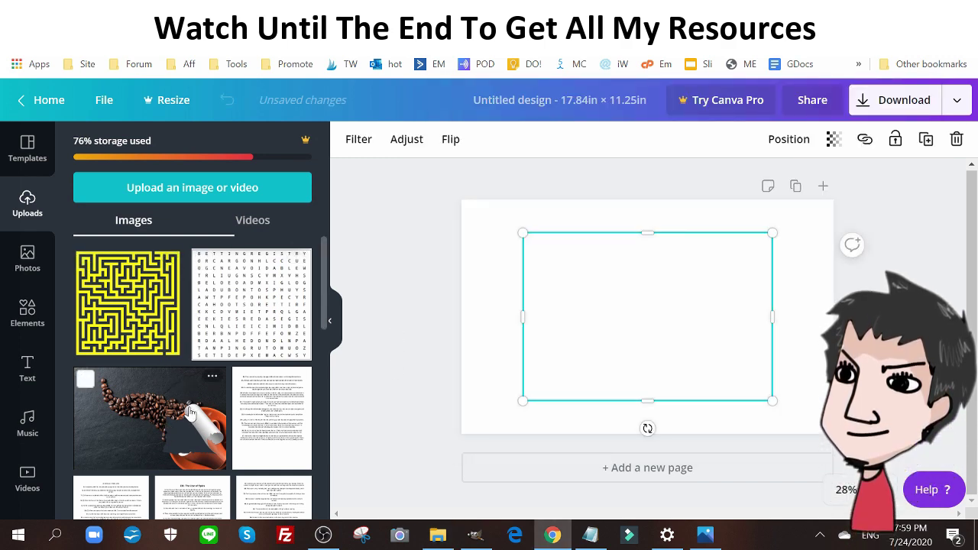
pyautogui.moveTo(571, 301); pyautogui.dragTo(533, 281)
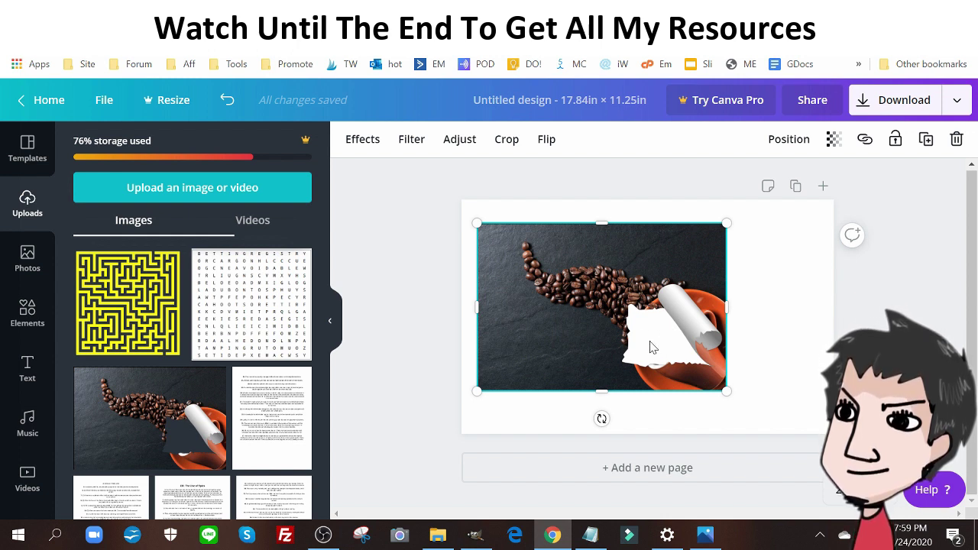
pyautogui.moveTo(561, 298); pyautogui.dragTo(680, 324)
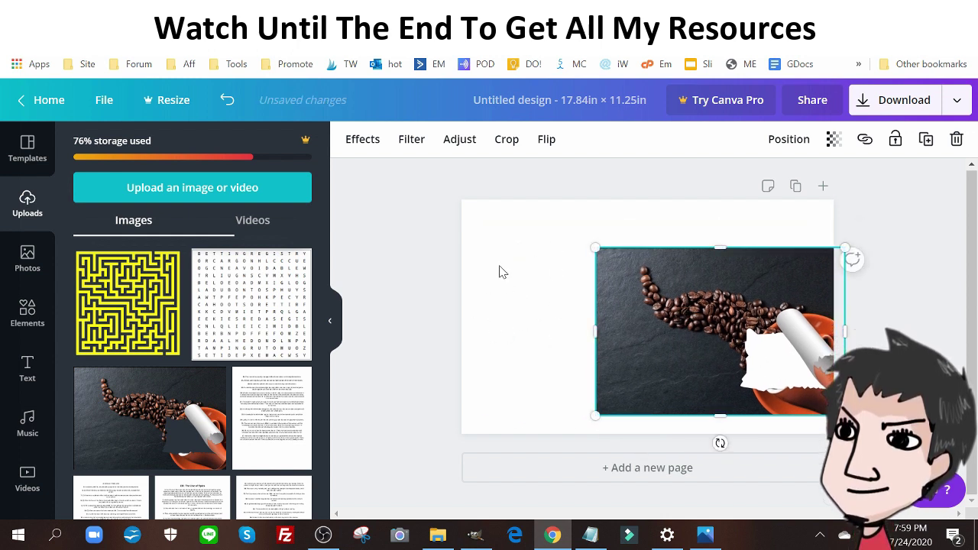
pyautogui.moveTo(668, 344); pyautogui.dragTo(624, 334)
pyautogui.press('Delete')
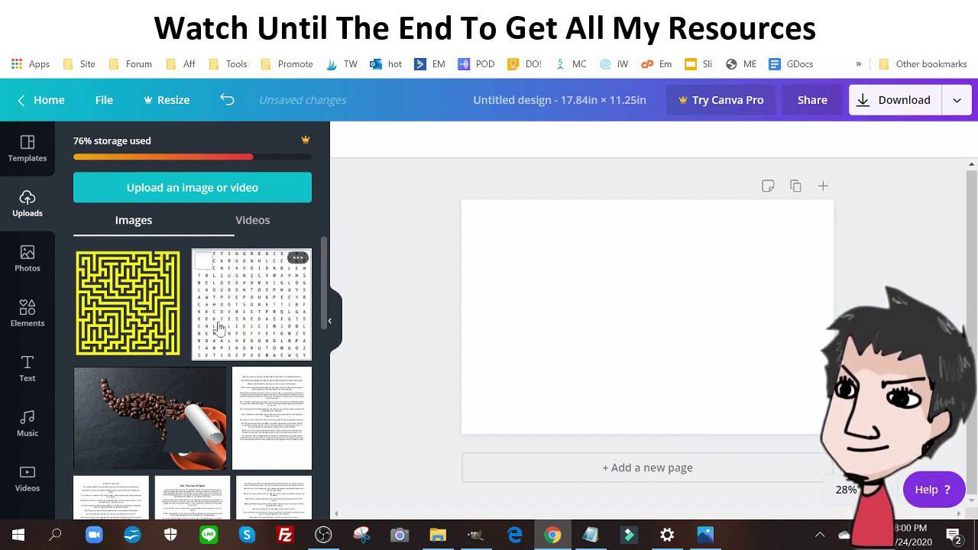
# Add the uploaded word search image to the page, enlarge it, and place it against the page's right edge.
pyautogui.click(247, 317)
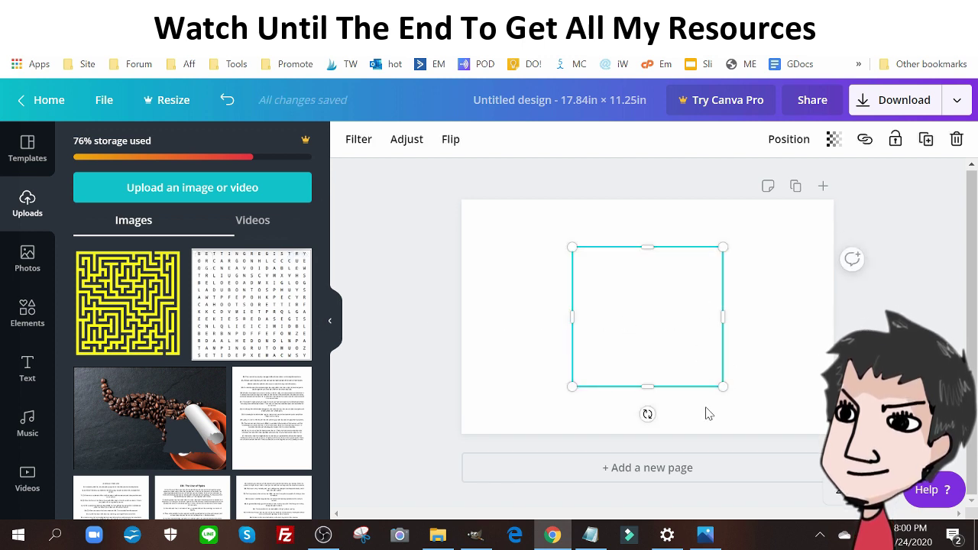
pyautogui.moveTo(722, 386); pyautogui.dragTo(762, 394)
pyautogui.moveTo(707, 365); pyautogui.dragTo(760, 382)
pyautogui.moveTo(646, 260); pyautogui.dragTo(615, 222)
pyautogui.moveTo(595, 205); pyautogui.dragTo(680, 254)
pyautogui.moveTo(757, 403); pyautogui.dragTo(766, 356)
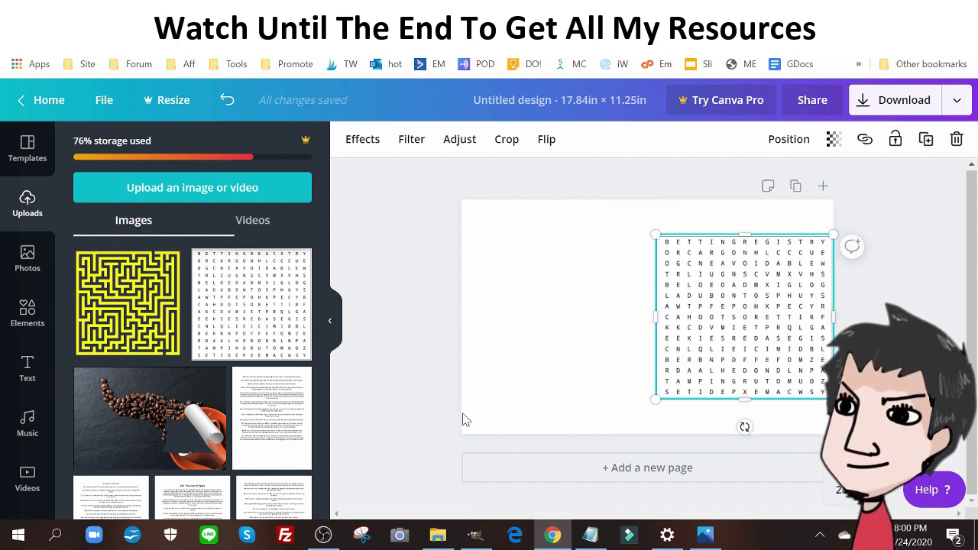
# Add the uploaded coffee rip image over the word search, enlarge it to fill the page, and shift it up slightly so the puzzle shows through.
pyautogui.click(119, 425)
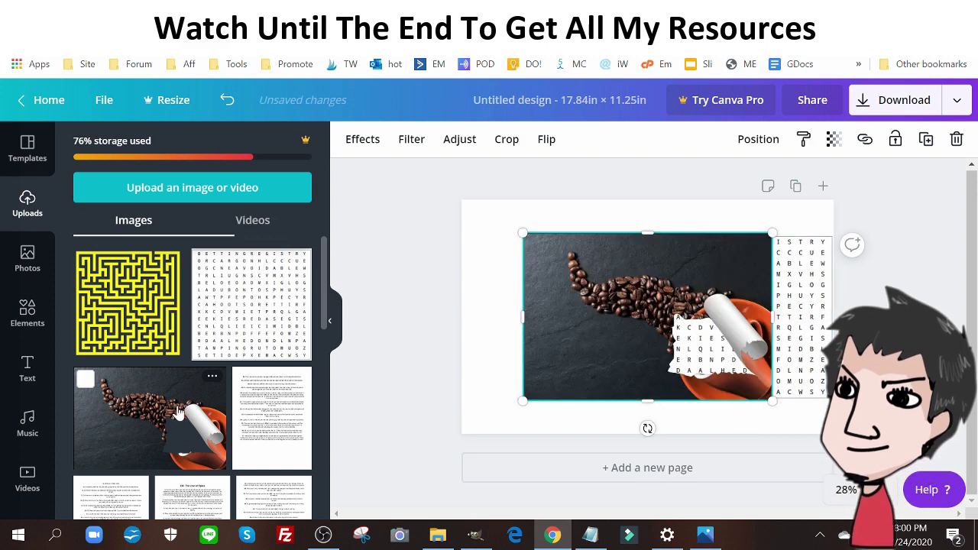
pyautogui.moveTo(508, 223); pyautogui.dragTo(462, 193)
pyautogui.moveTo(773, 399); pyautogui.dragTo(833, 441)
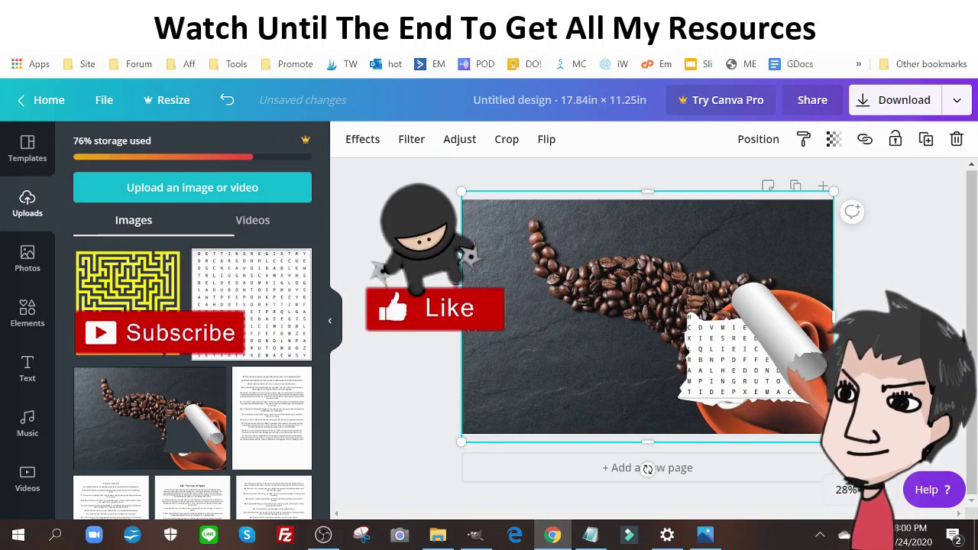
pyautogui.moveTo(734, 371); pyautogui.dragTo(732, 351)
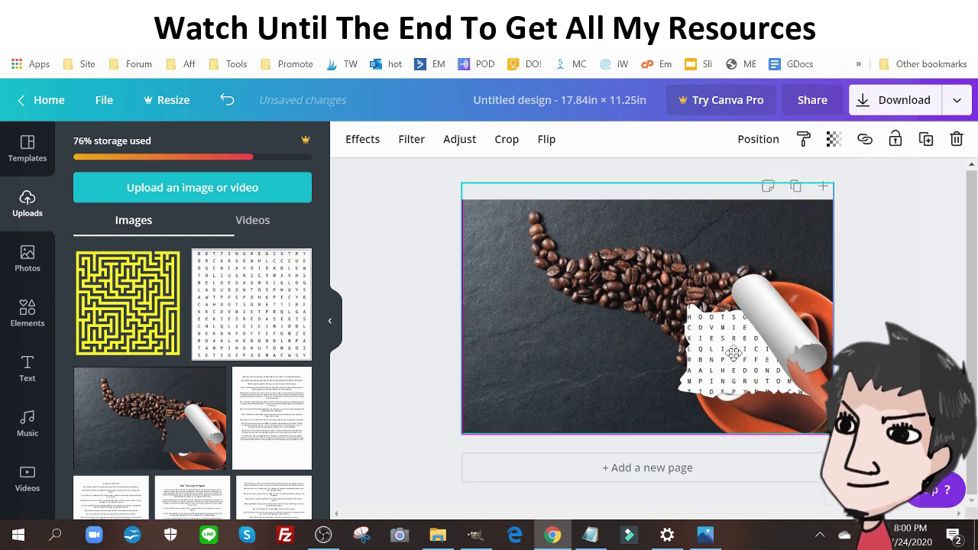
pyautogui.click(420, 277)
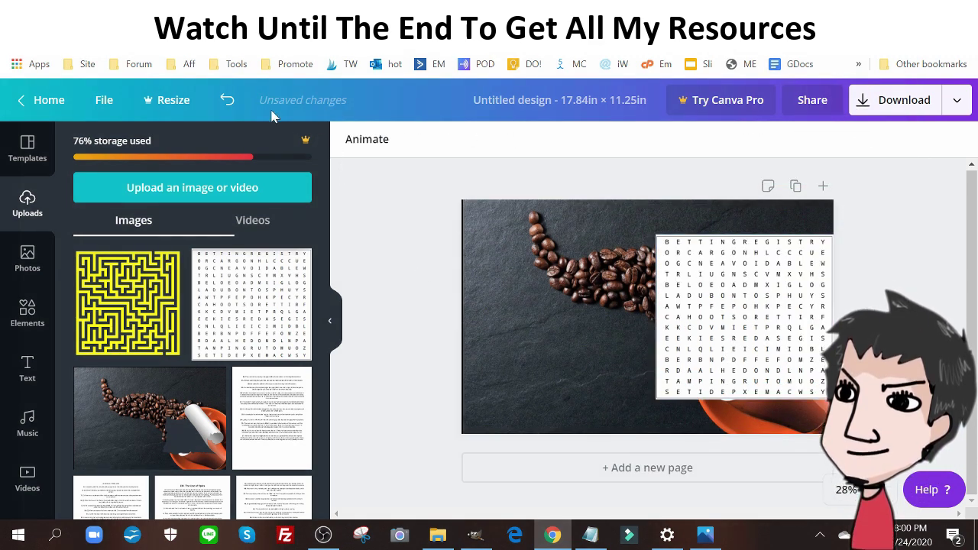
pyautogui.click(227, 99)
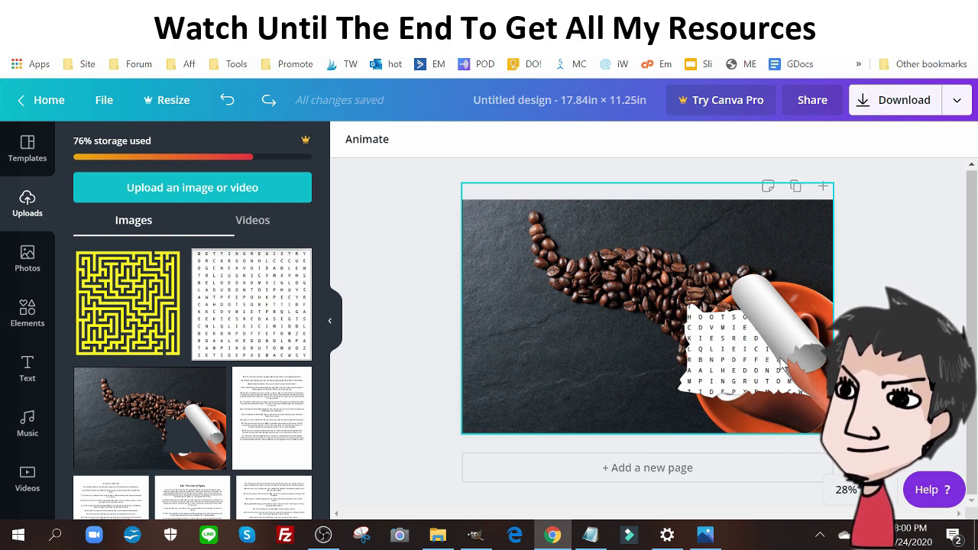
# Find the uploaded pink two-panel cover guide frame, add it to the page, and stretch it to fit the full cover.
pyautogui.scroll(-10, 262, 330)
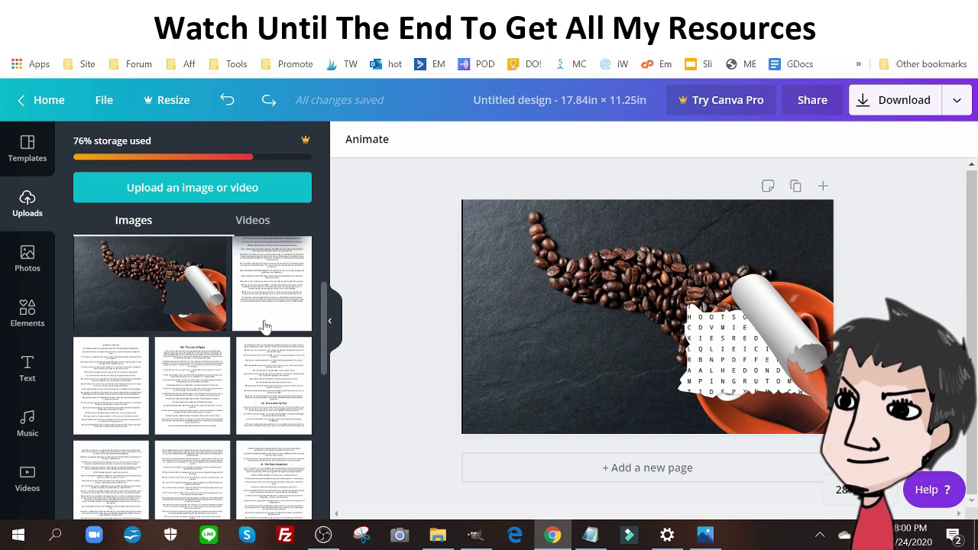
pyautogui.scroll(-5, 265, 325)
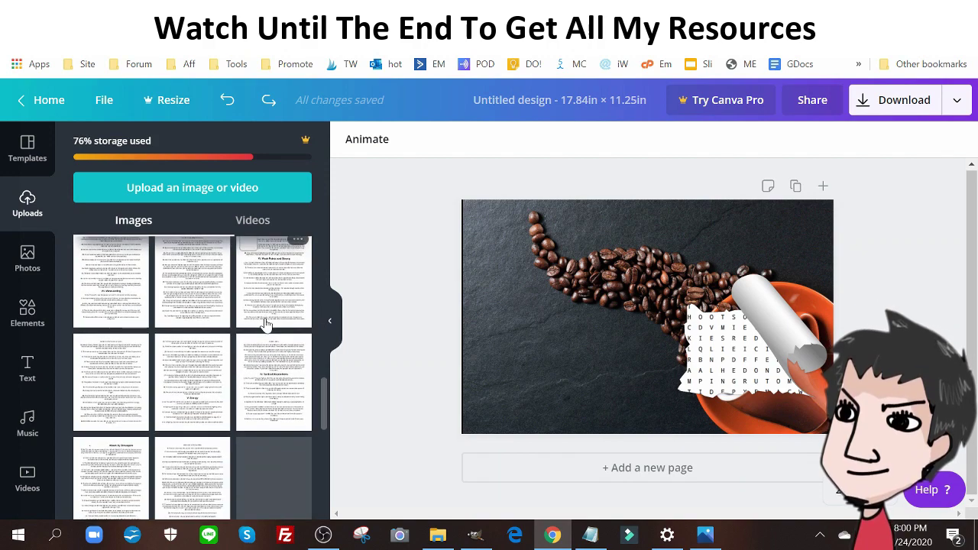
pyautogui.scroll(-5, 265, 325)
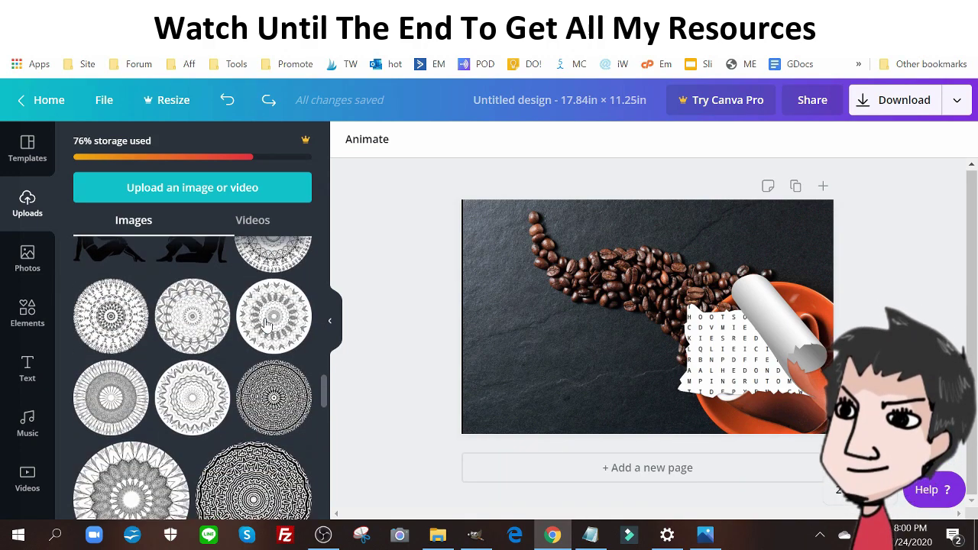
pyautogui.scroll(-3, 265, 325)
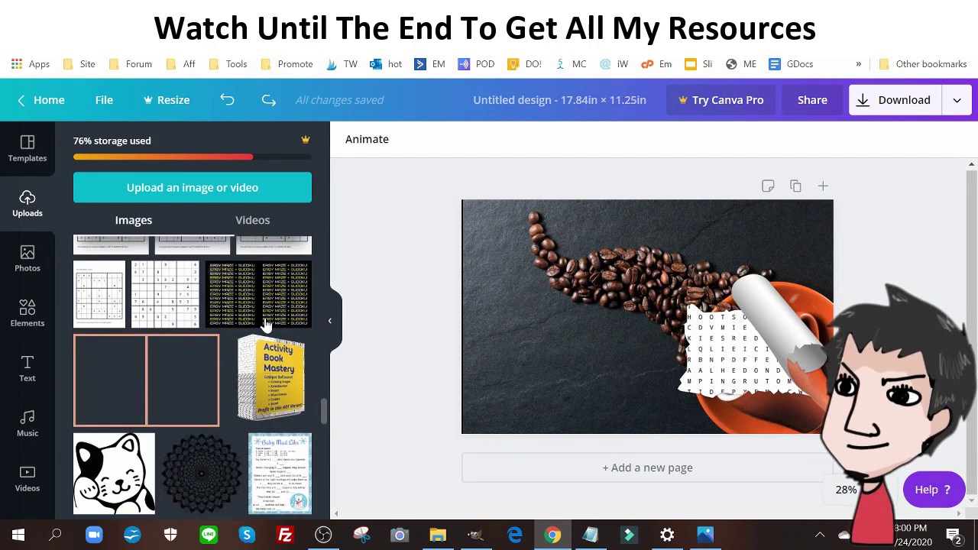
pyautogui.click(138, 391)
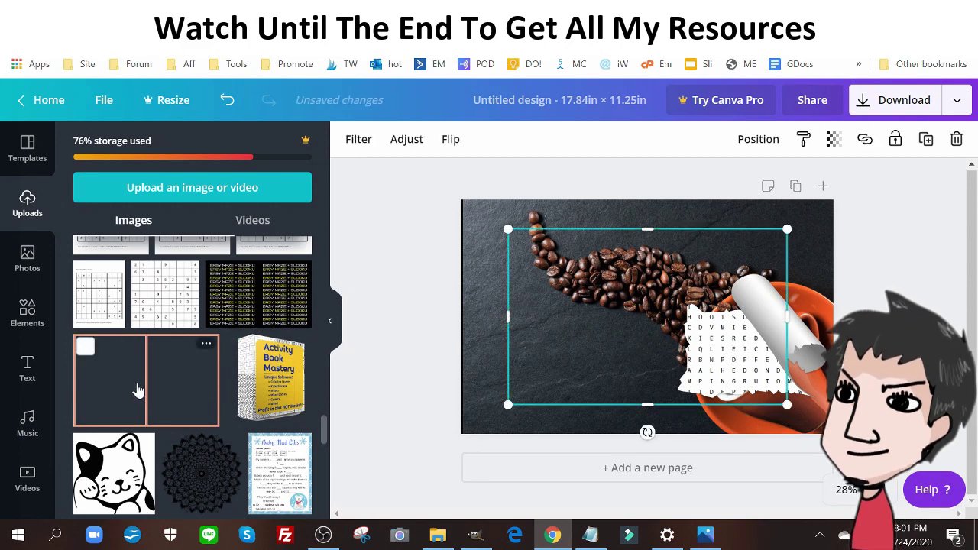
pyautogui.moveTo(507, 225); pyautogui.dragTo(455, 204)
pyautogui.moveTo(788, 403); pyautogui.dragTo(827, 443)
pyautogui.moveTo(826, 391); pyautogui.dragTo(825, 392)
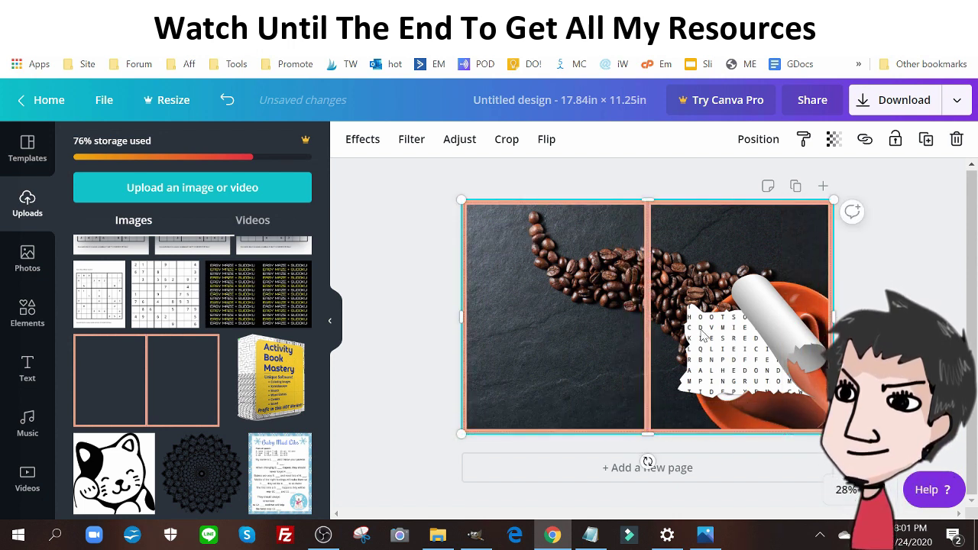
pyautogui.click(407, 265)
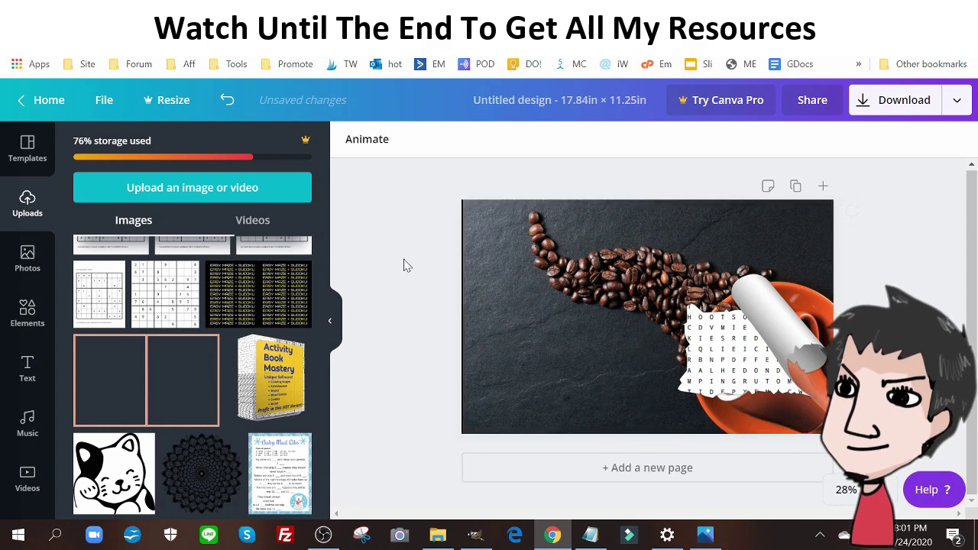
pyautogui.click(227, 100)
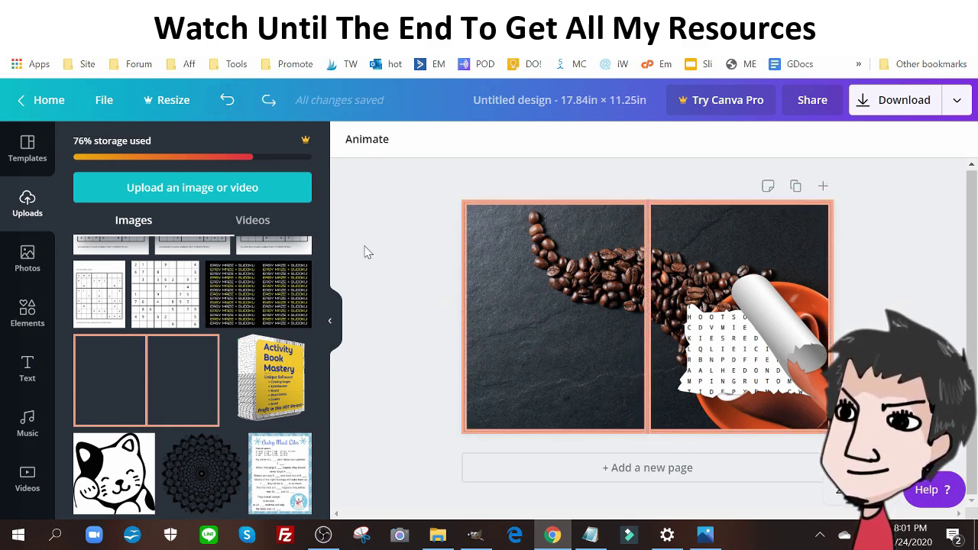
# Add a heading near the top of the front cover and set it to size 80 in the Anton font.
pyautogui.click(28, 370)
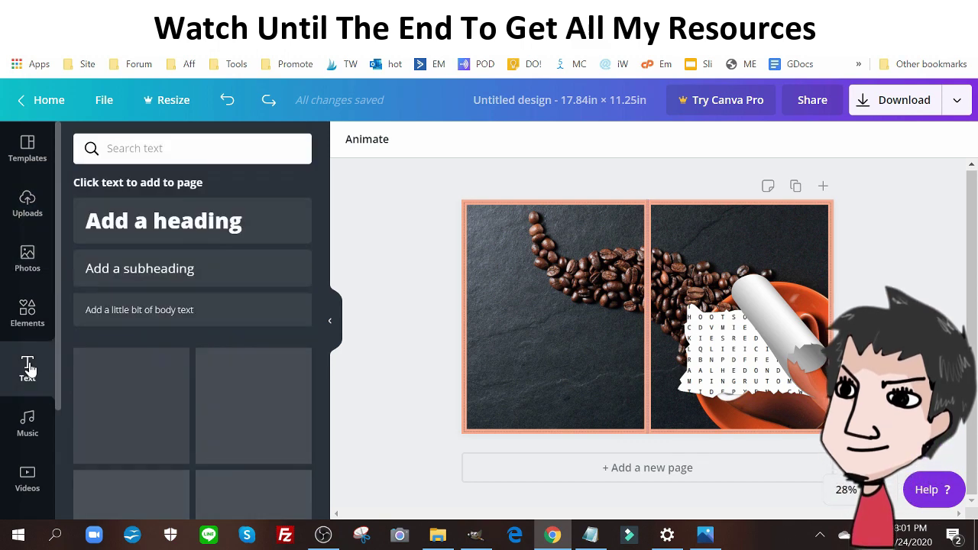
pyautogui.click(171, 234)
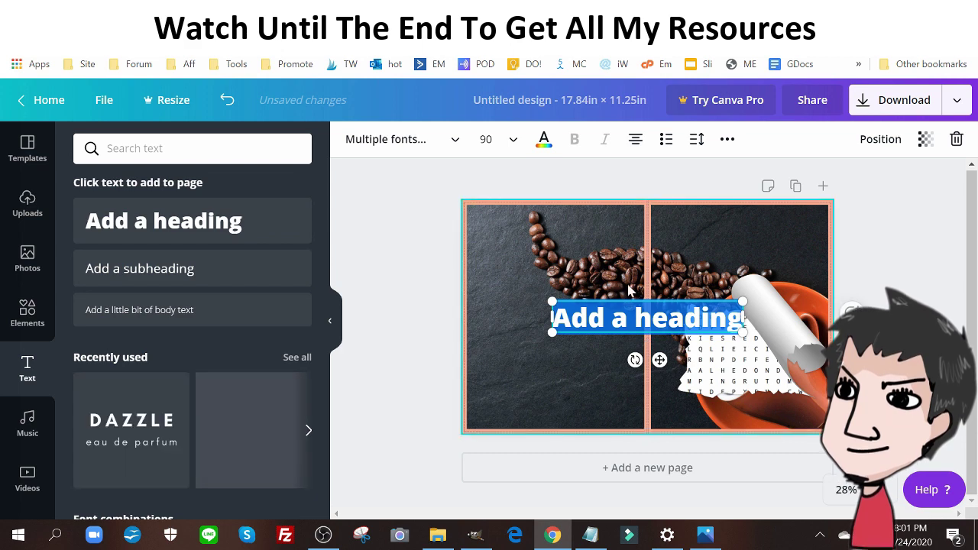
pyautogui.moveTo(626, 309); pyautogui.dragTo(710, 225)
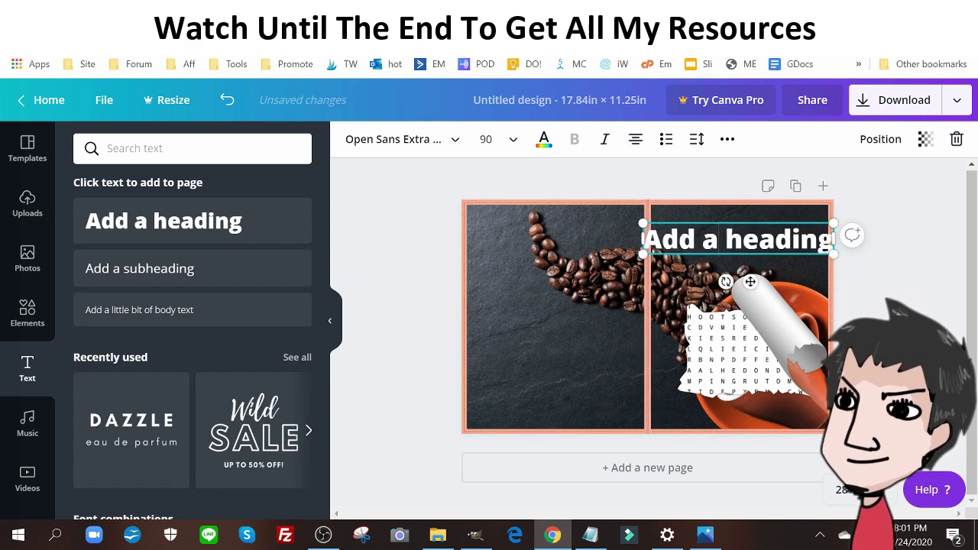
pyautogui.click(513, 140)
pyautogui.scroll(-6, 507, 321)
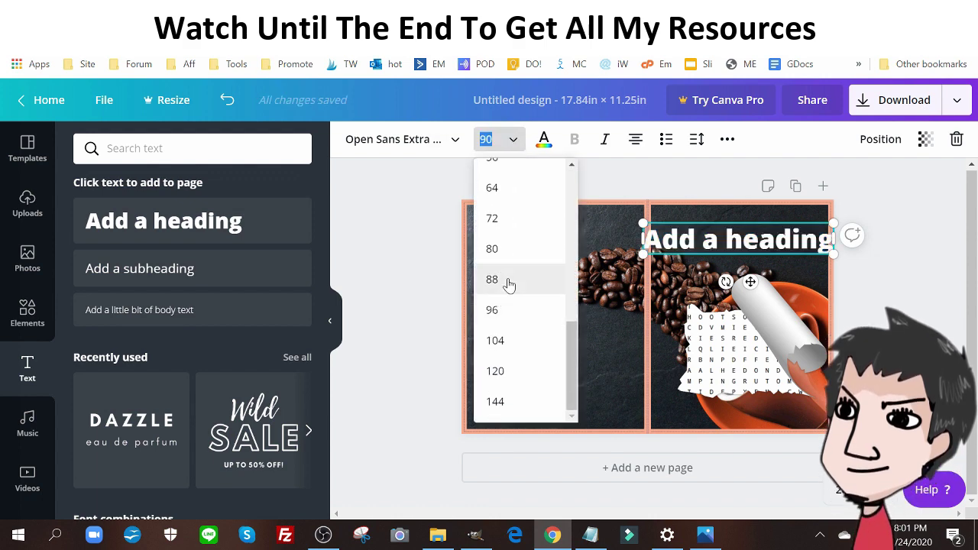
pyautogui.click(512, 249)
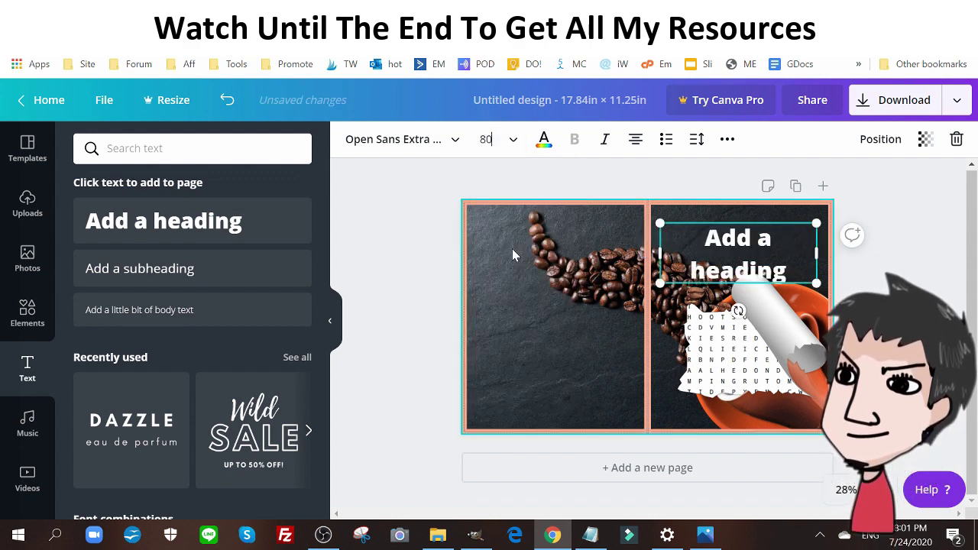
pyautogui.click(434, 142)
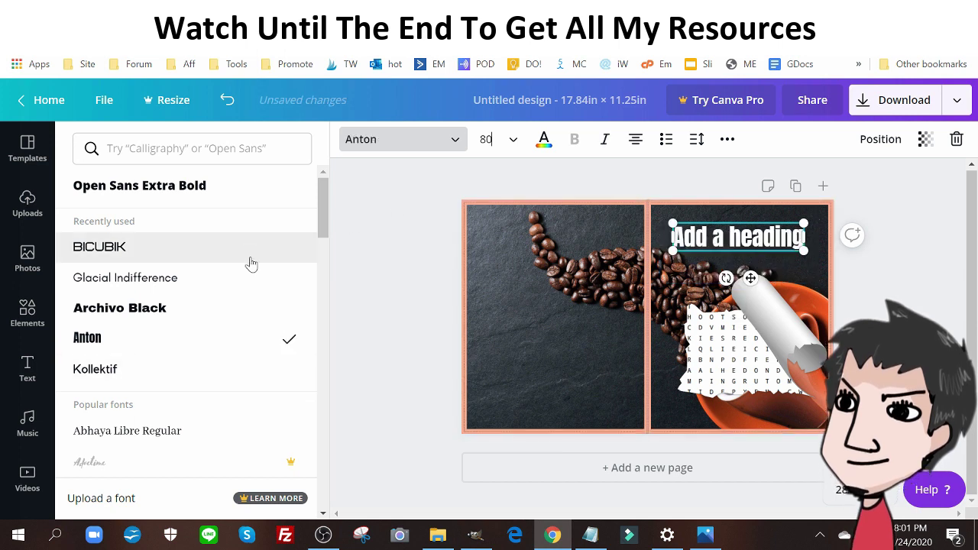
# Replace the heading text with "Word Search" and "For Coffee Lovers" on separate lines.
pyautogui.hotkey('ctrl', 'a')
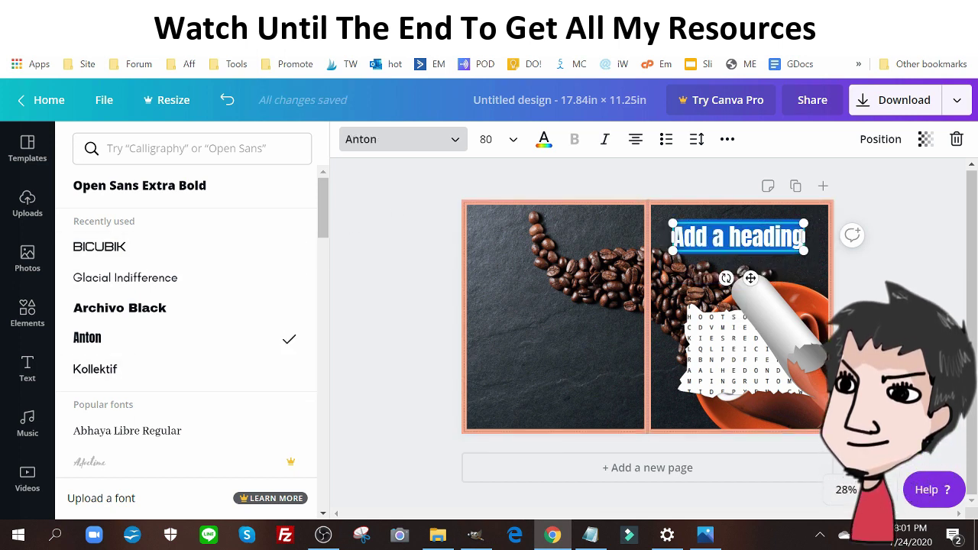
pyautogui.write('Wo')
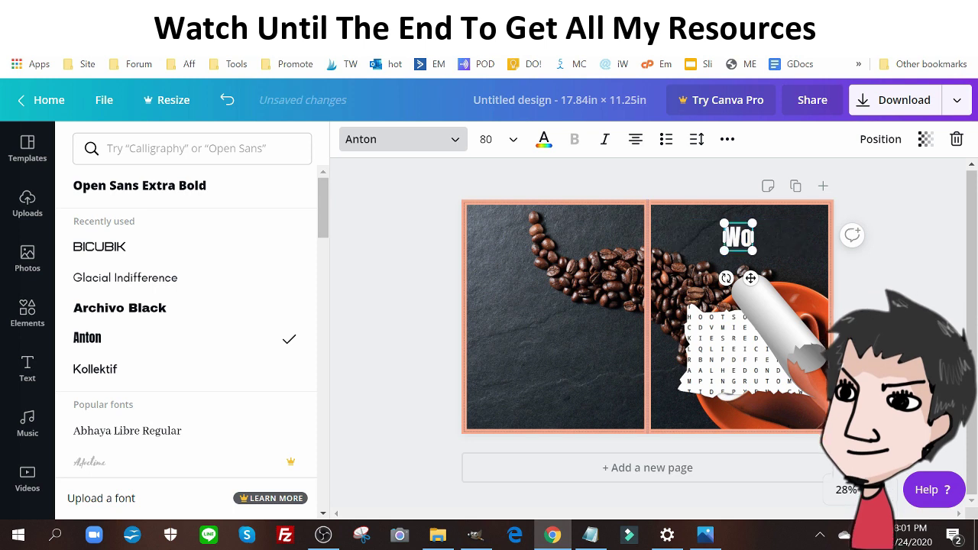
pyautogui.write('rd Search')
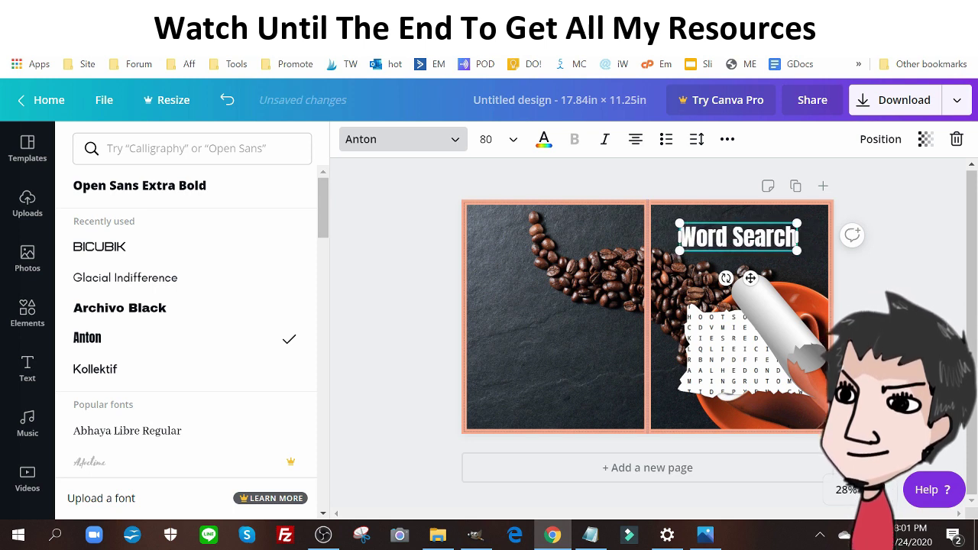
pyautogui.press('Return')
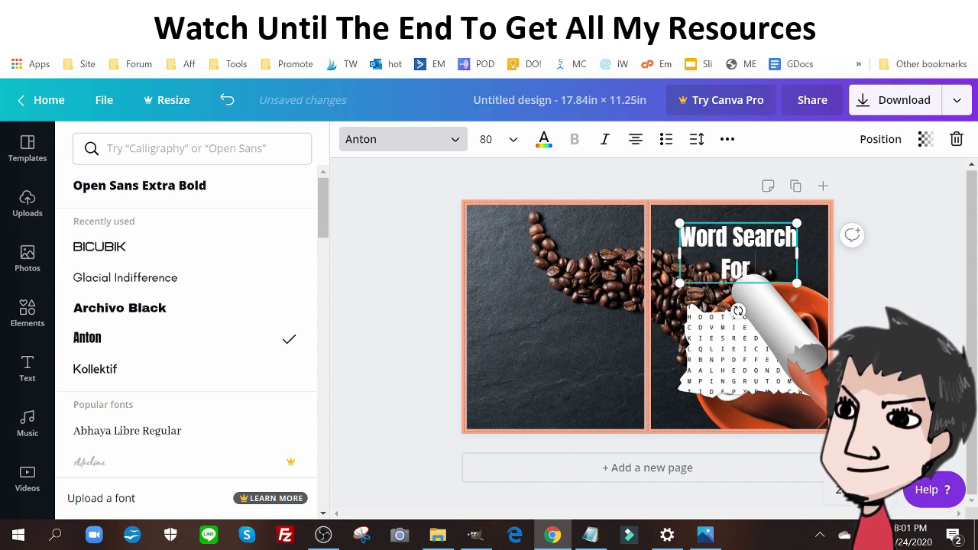
pyautogui.write('For Coffee Loves')
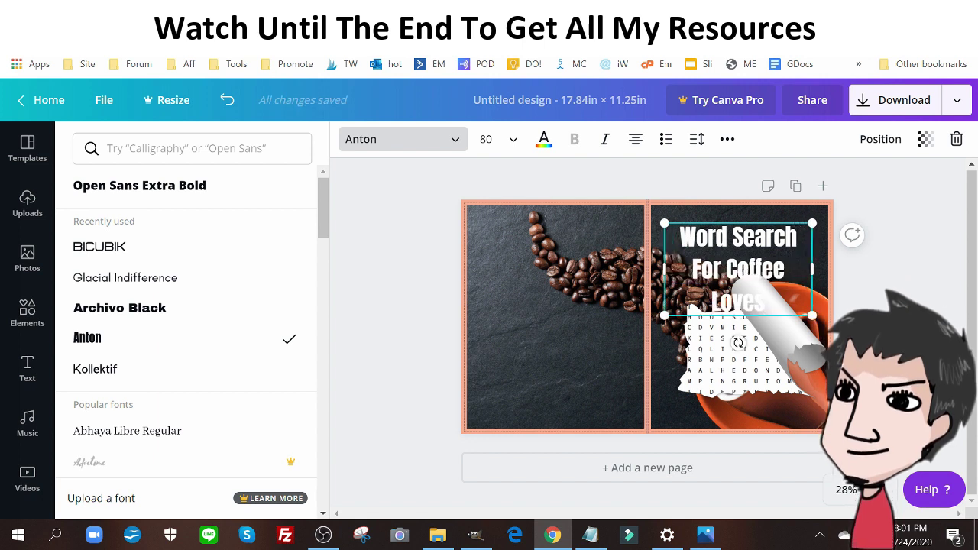
pyautogui.press('BackSpace')
pyautogui.press('BackSpace')
pyautogui.write('ers')
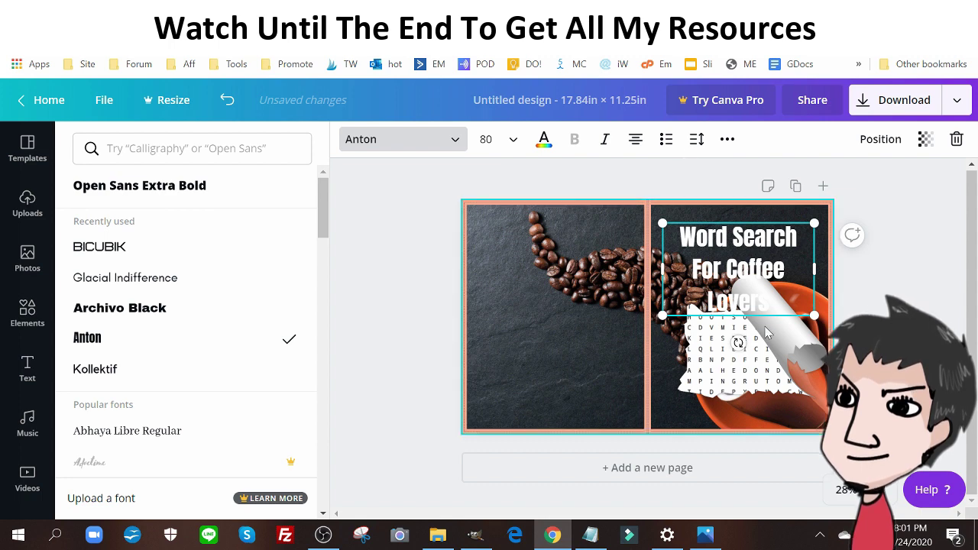
# Shrink the title to size 55.8, widen its text box so it fits on two lines, and move it near the front cover's top.
pyautogui.moveTo(811, 316); pyautogui.dragTo(768, 288)
pyautogui.moveTo(774, 250); pyautogui.dragTo(833, 243)
pyautogui.moveTo(761, 220); pyautogui.dragTo(752, 212)
# Select the title text and recolor it with a new yellow, #fff742.
pyautogui.moveTo(688, 246); pyautogui.dragTo(753, 283)
pyautogui.moveTo(701, 223); pyautogui.dragTo(782, 222)
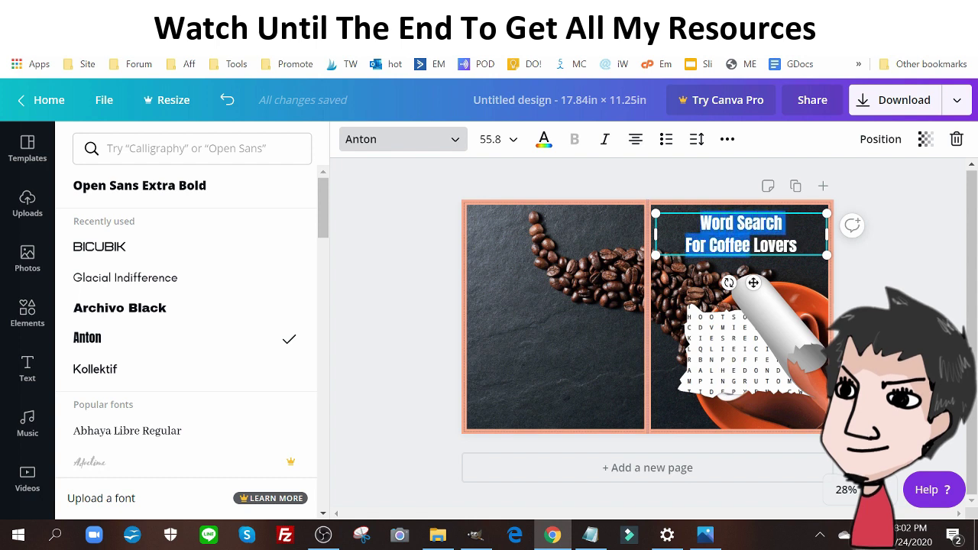
pyautogui.click(545, 141)
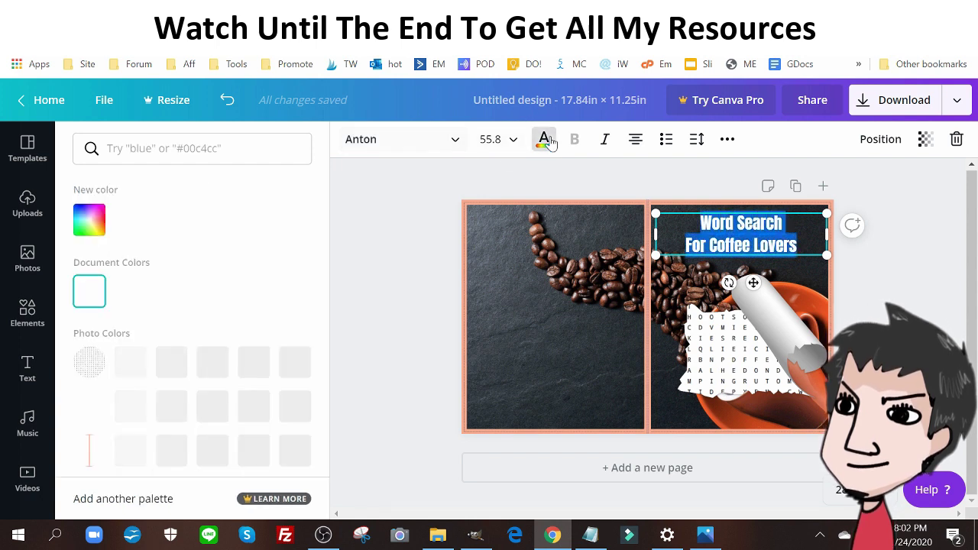
pyautogui.click(90, 223)
pyautogui.click(126, 352)
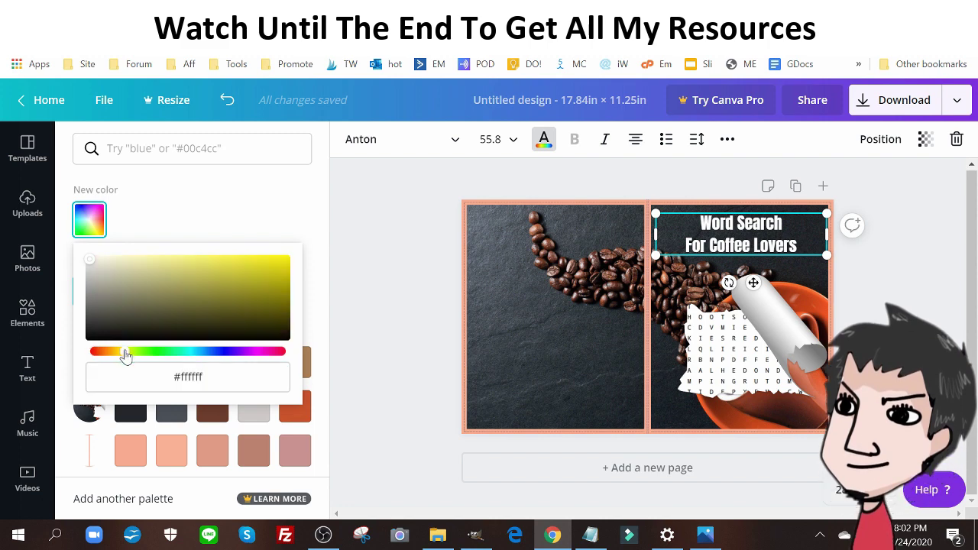
pyautogui.moveTo(191, 261); pyautogui.dragTo(221, 260)
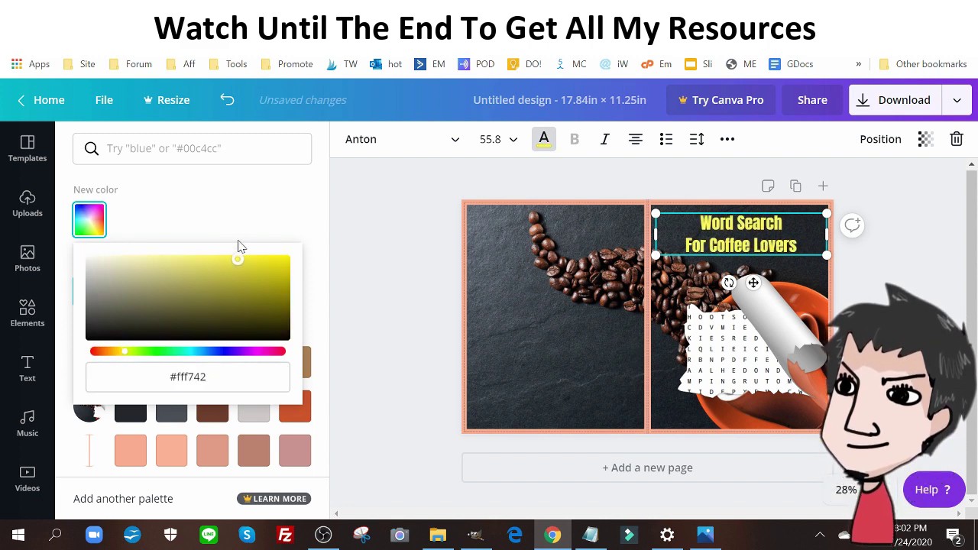
# Deselect the title and remove the pink guide frame from the cover.
pyautogui.click(373, 247)
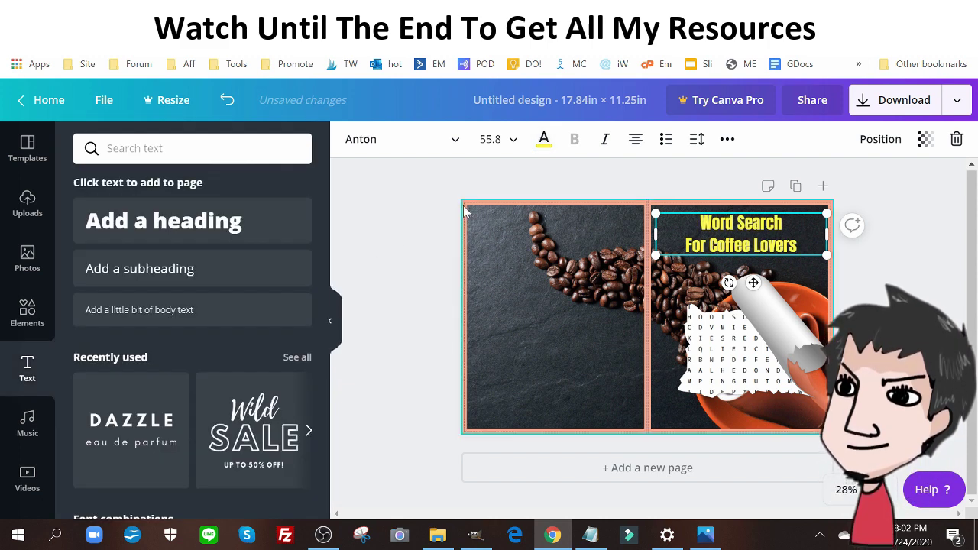
pyautogui.click(469, 212)
pyautogui.click(462, 200)
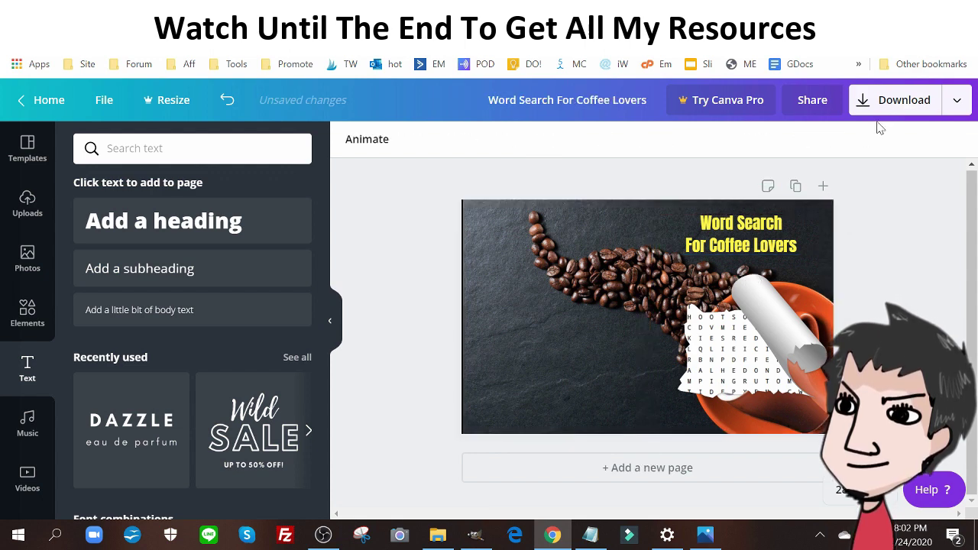
# Download the cover as a PDF Print file without crop marks and bleed, and view the resulting PDF.
pyautogui.click(910, 100)
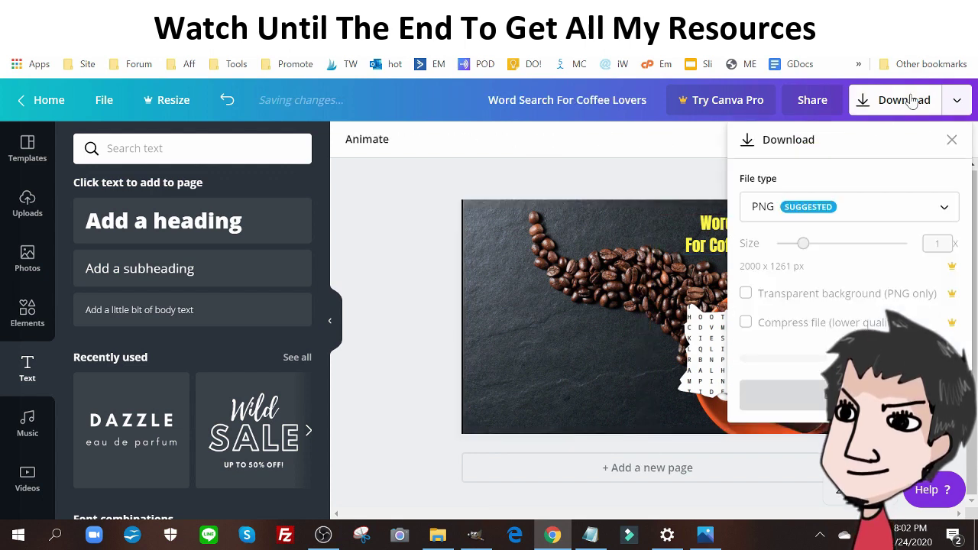
pyautogui.click(917, 208)
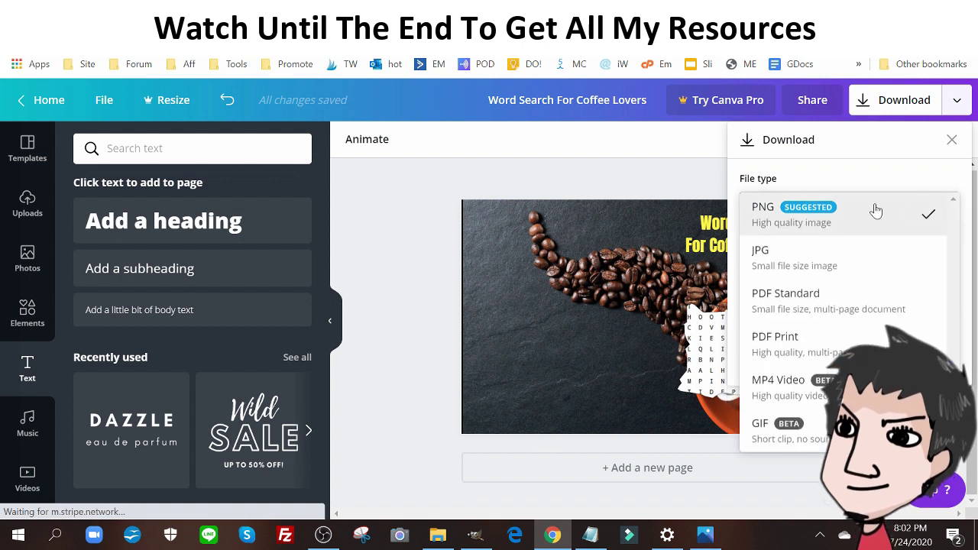
pyautogui.click(805, 354)
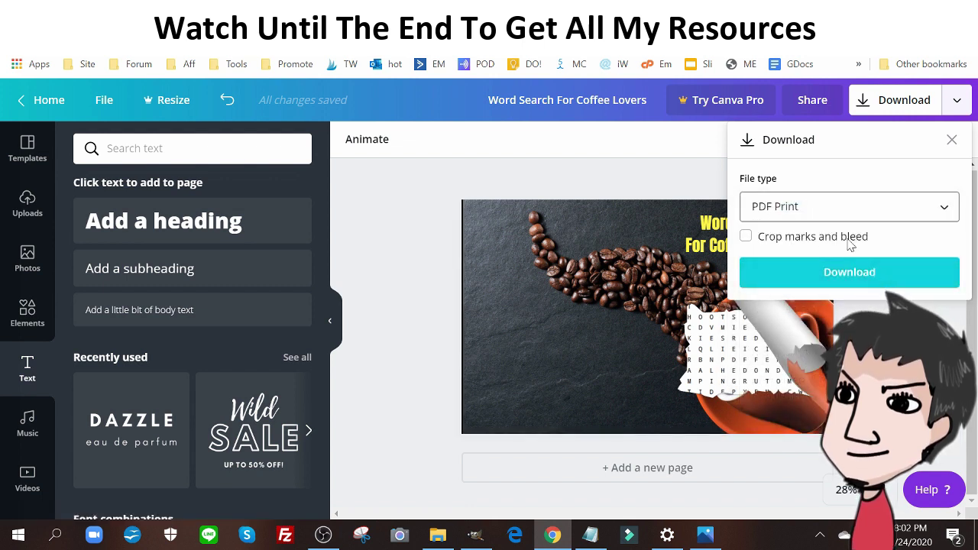
pyautogui.click(878, 272)
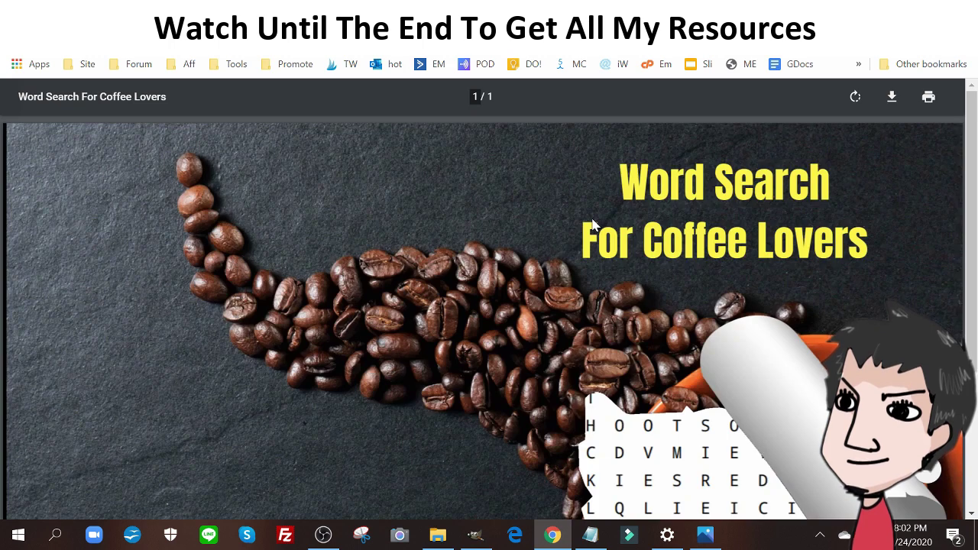
pyautogui.scroll(-3, 590, 215)
pyautogui.scroll(3, 483, 318)
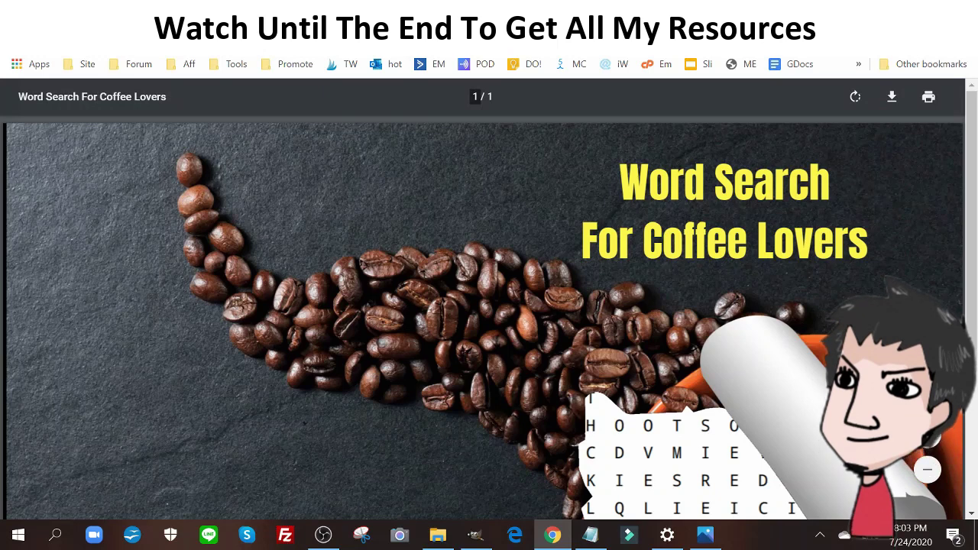
# Switch to the internet marketing gym resource page and review its sections on mandala, maze and sudoku books.
pyautogui.click(550, 15)
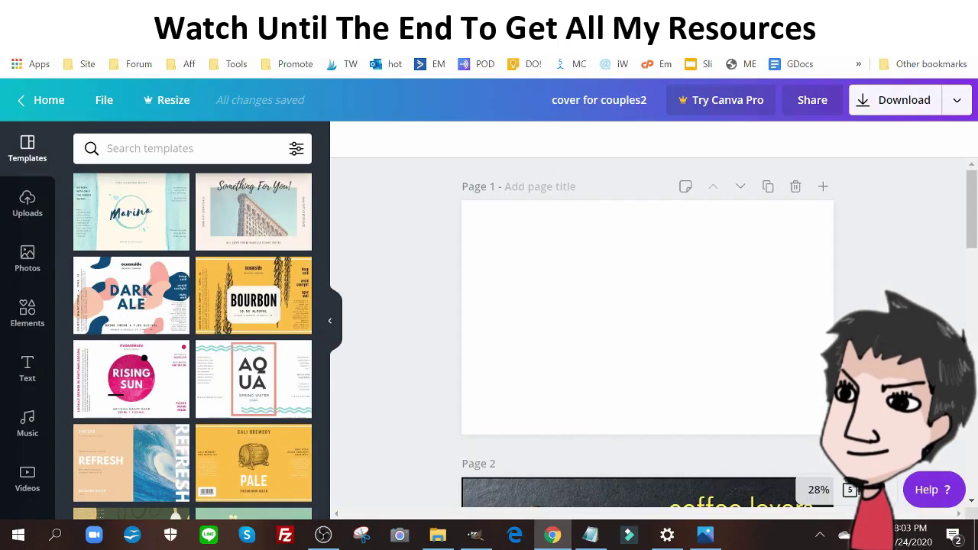
pyautogui.hotkey('ctrl', 'Tab')
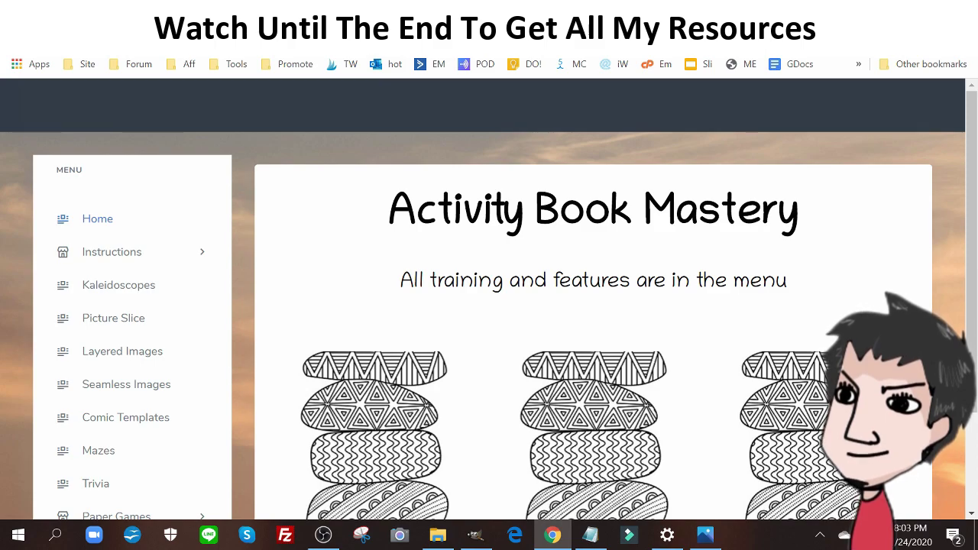
pyautogui.hotkey('ctrl', 'Tab')
pyautogui.scroll(10, 721, 377)
pyautogui.scroll(-20, 795, 264)
pyautogui.scroll(-20, 795, 264)
pyautogui.scroll(-10, 791, 258)
pyautogui.scroll(15, 791, 258)
pyautogui.scroll(20, 791, 274)
pyautogui.scroll(-6, 791, 273)
pyautogui.scroll(4, 638, 261)
pyautogui.scroll(-20, 711, 344)
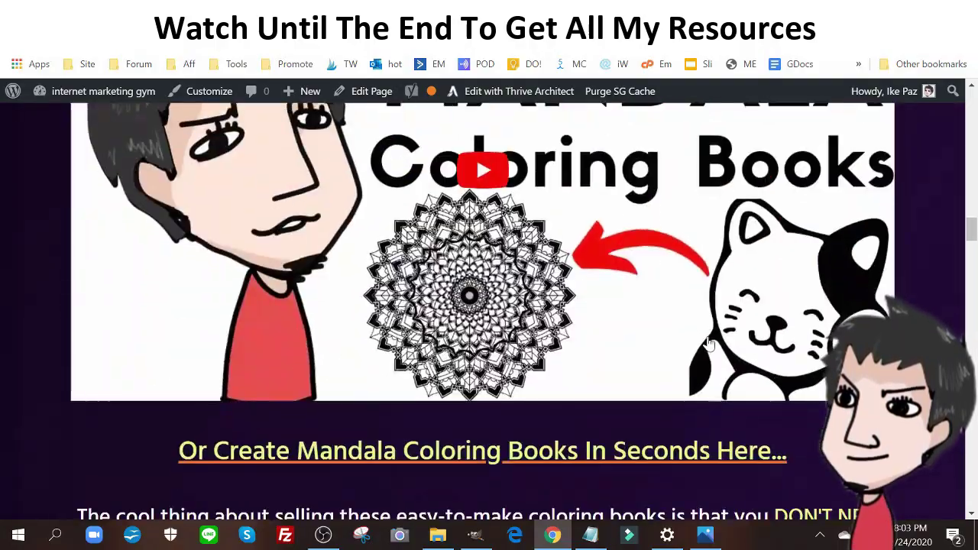
pyautogui.scroll(4, 476, 316)
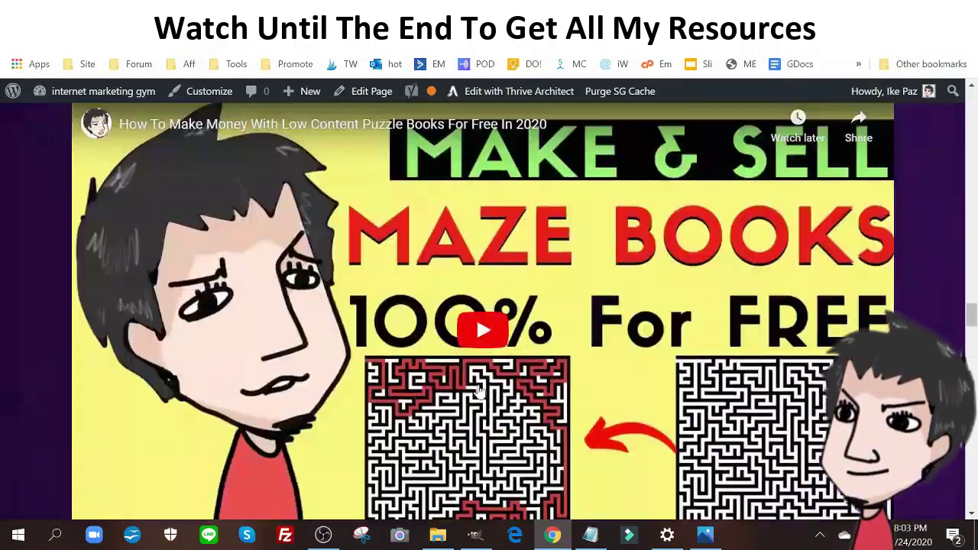
pyautogui.scroll(-9, 561, 321)
pyautogui.scroll(-15, 599, 312)
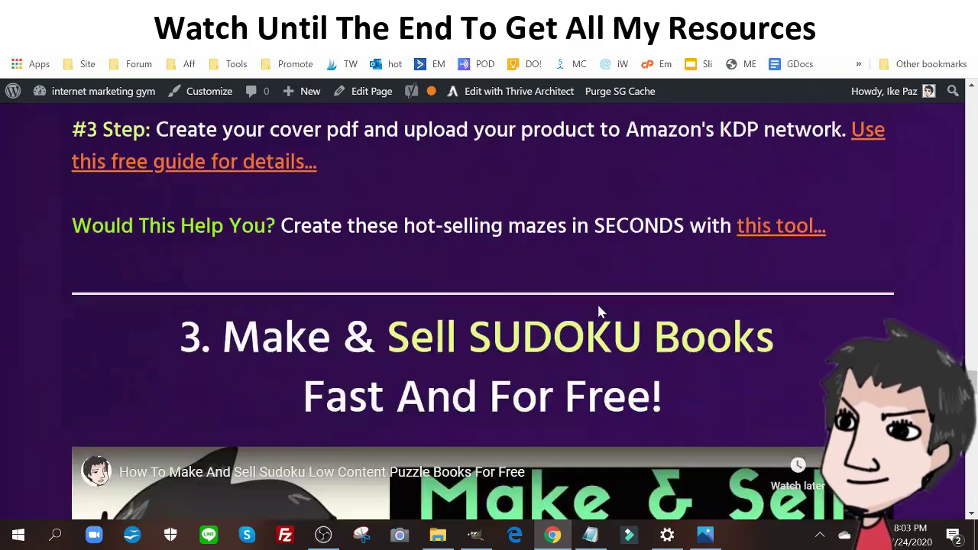
pyautogui.scroll(4, 380, 374)
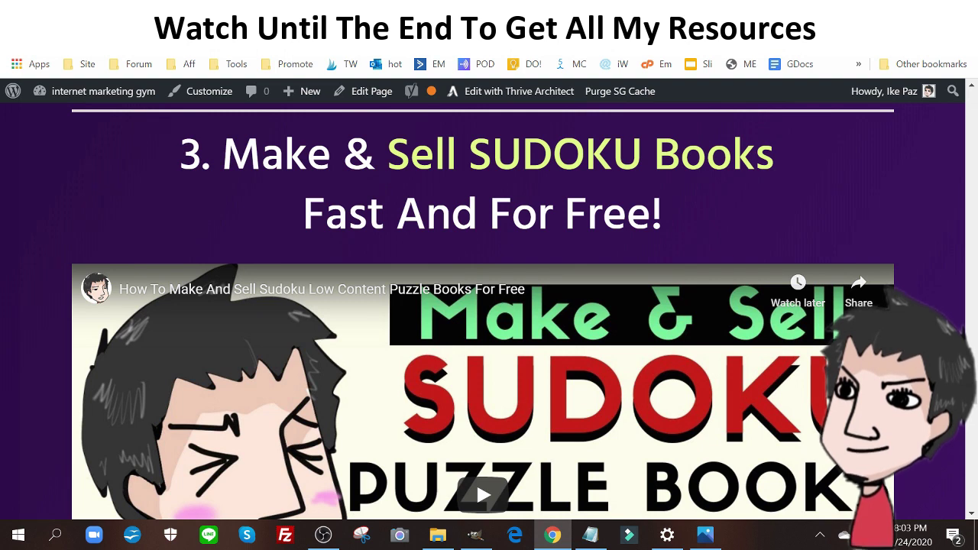
pyautogui.scroll(-3, 475, 135)
# Switch to Activity Book Mastery, open its Word Search generator under Paper Games, enter a quantity and generate the puzzles.
pyautogui.click(485, 64)
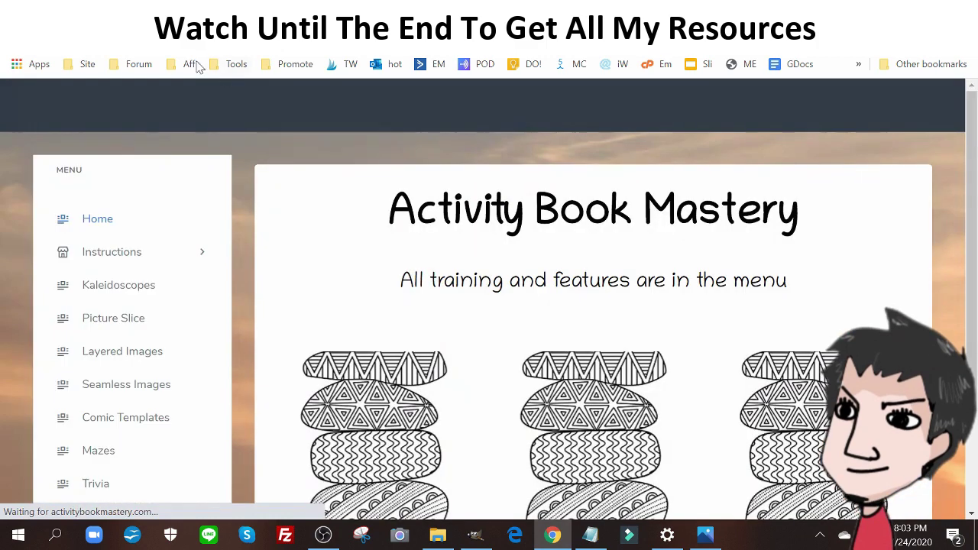
pyautogui.scroll(-2, 92, 436)
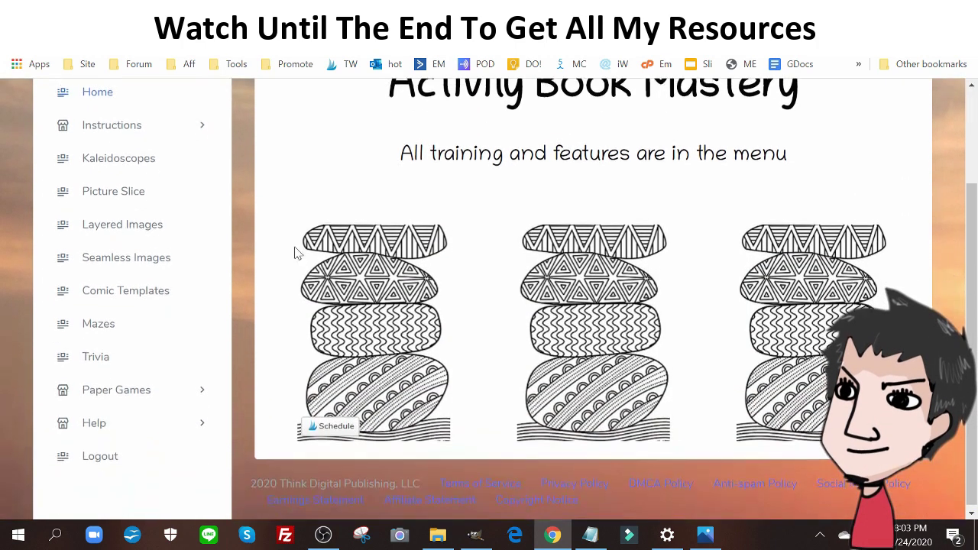
pyautogui.click(140, 387)
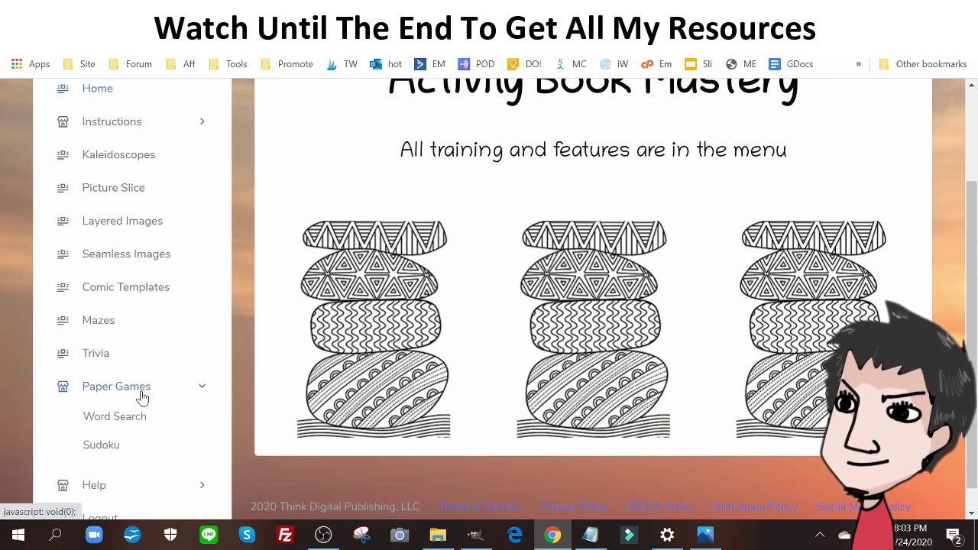
pyautogui.scroll(-1, 163, 367)
pyautogui.click(117, 341)
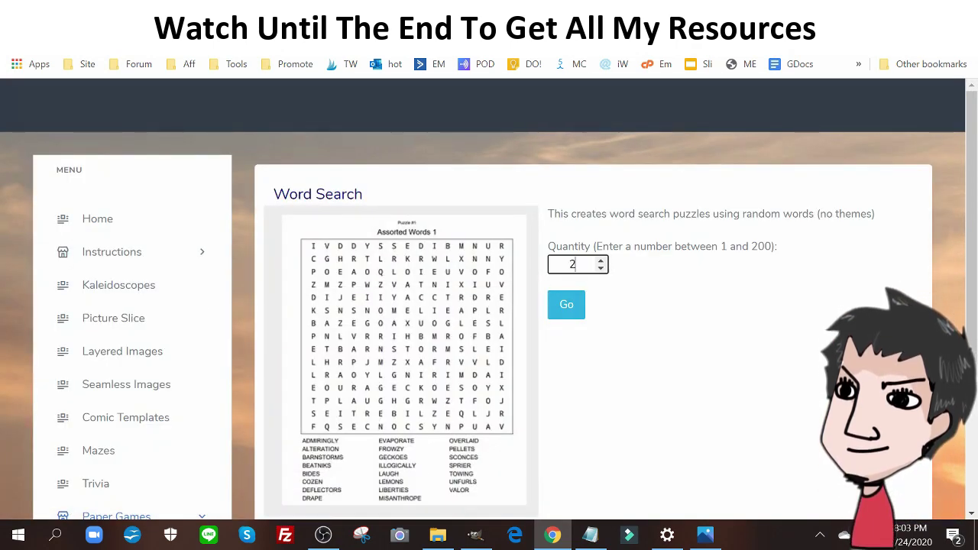
pyautogui.click(564, 307)
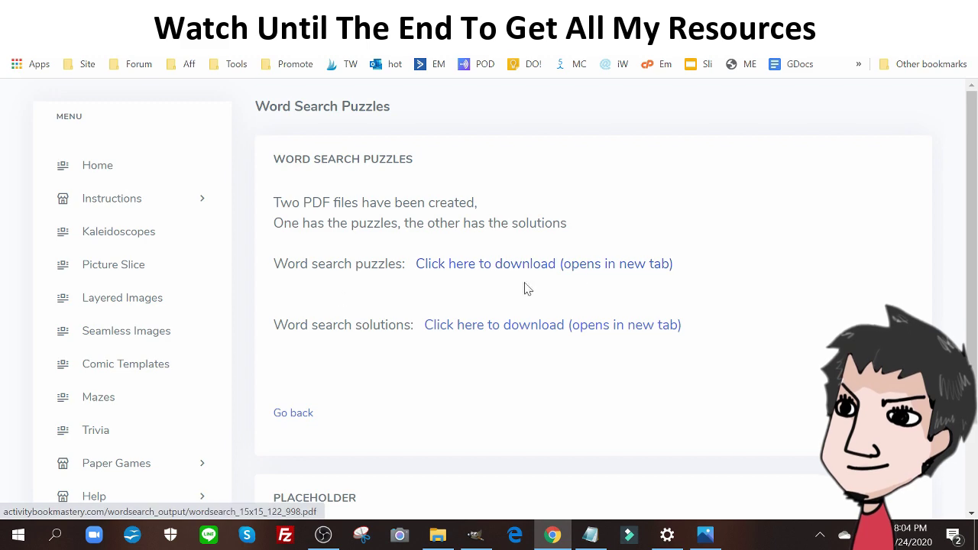
# Open the generated word search puzzles PDF and look through its pages.
pyautogui.click(481, 264)
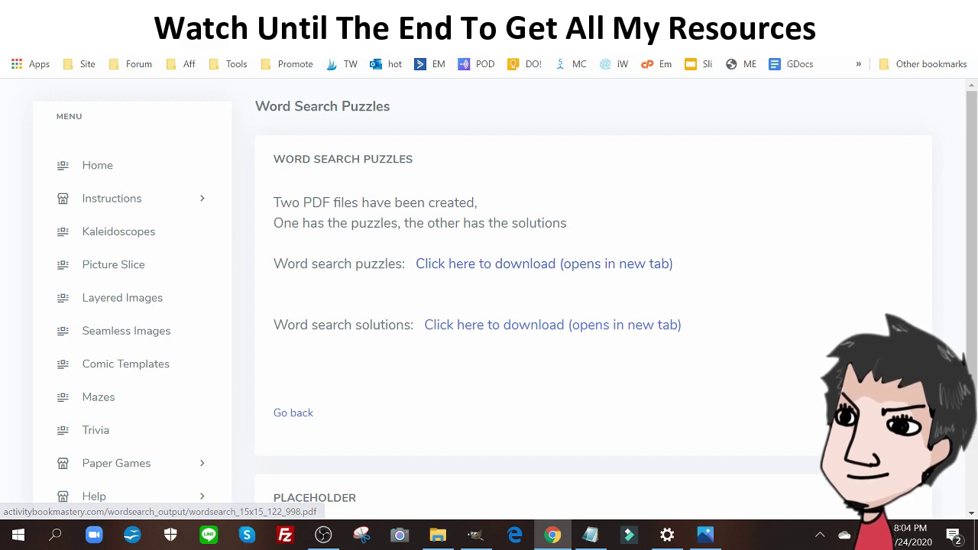
pyautogui.scroll(-15, 642, 199)
pyautogui.scroll(-20, 632, 207)
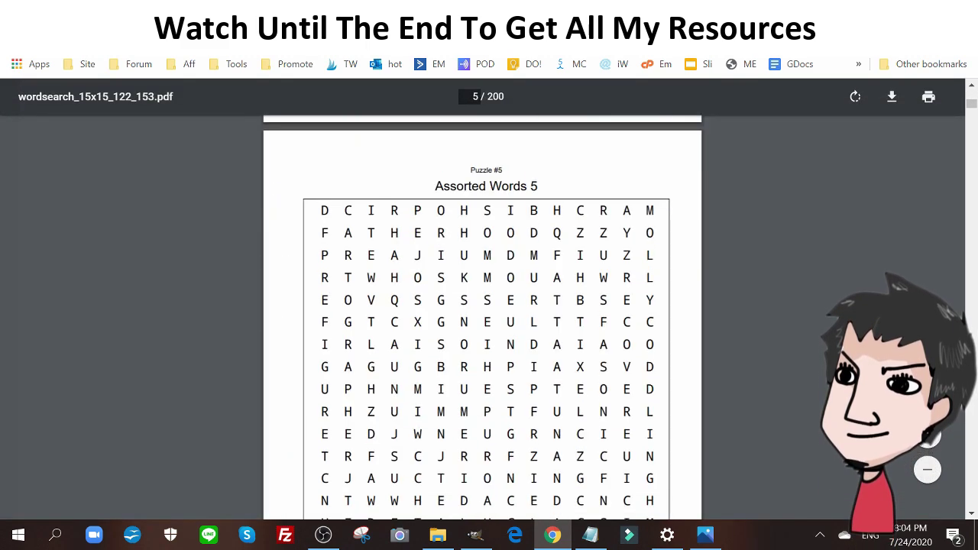
pyautogui.scroll(-15, 487, 306)
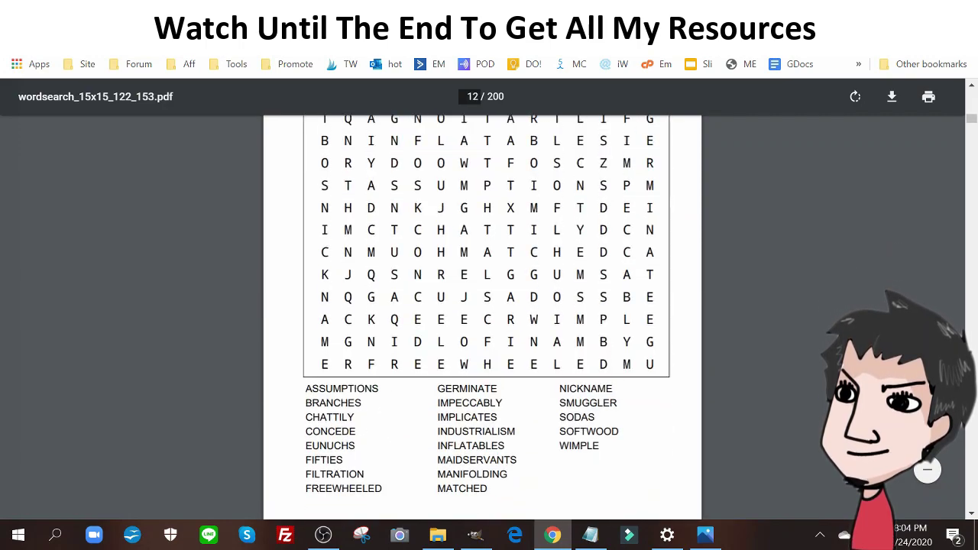
# Open the word search solutions PDF, look through its pages, and return to the puzzles PDF for another look.
pyautogui.hotkey('ctrl', 'w')
pyautogui.click(511, 327)
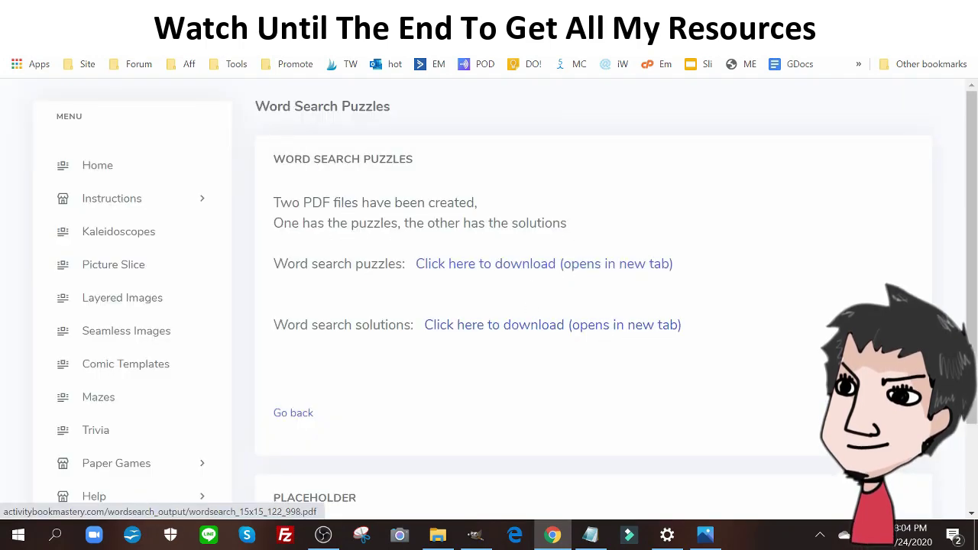
pyautogui.scroll(-10, 523, 306)
pyautogui.scroll(-12, 524, 306)
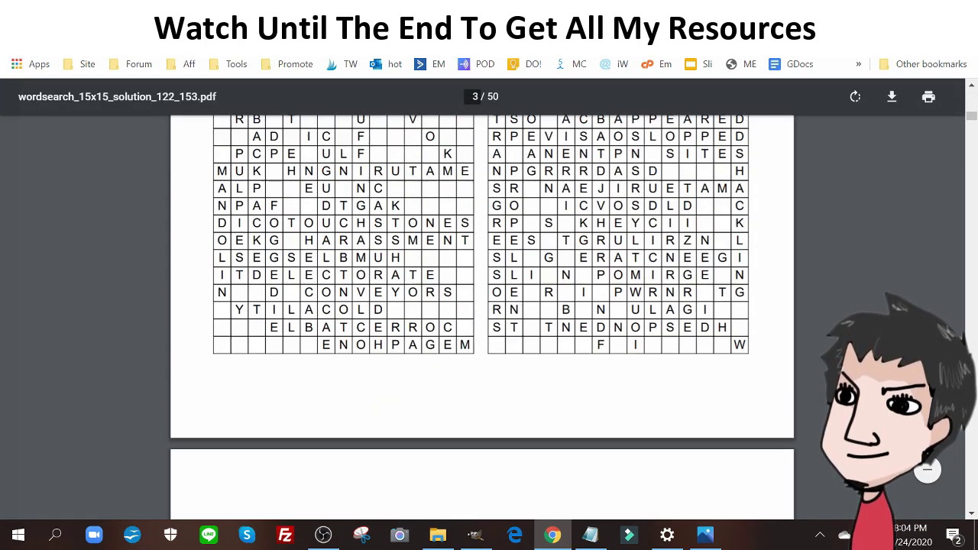
pyautogui.hotkey('ctrl', 'w')
pyautogui.scroll(-20, 482, 306)
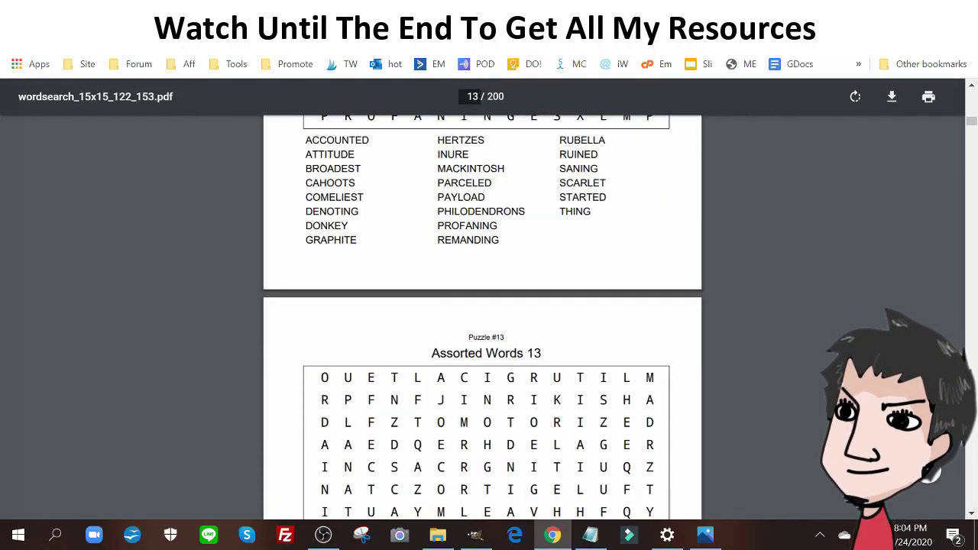
pyautogui.scroll(-7, 482, 305)
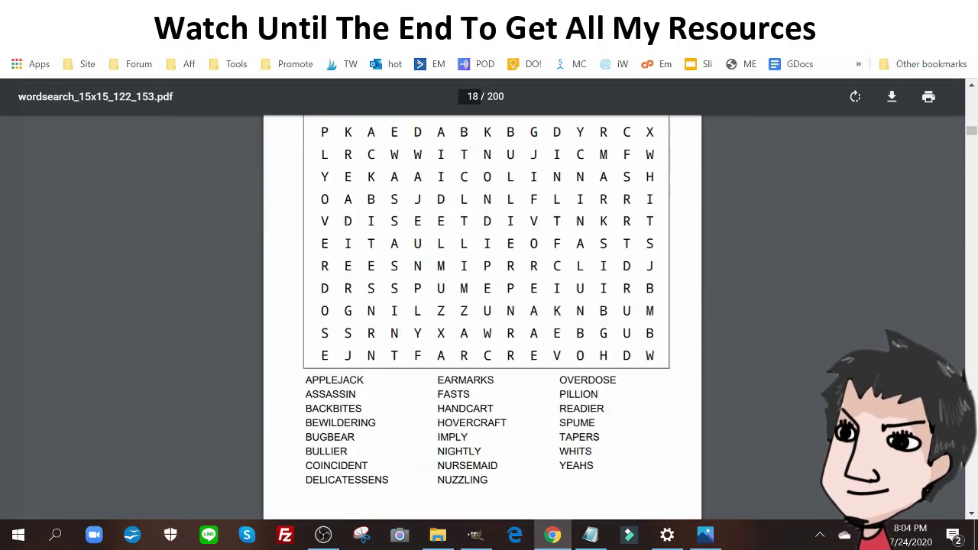
# Open the combinepdf.com website in a new browser tab and bring its file upload area into view.
pyautogui.hotkey('ctrl', 'w')
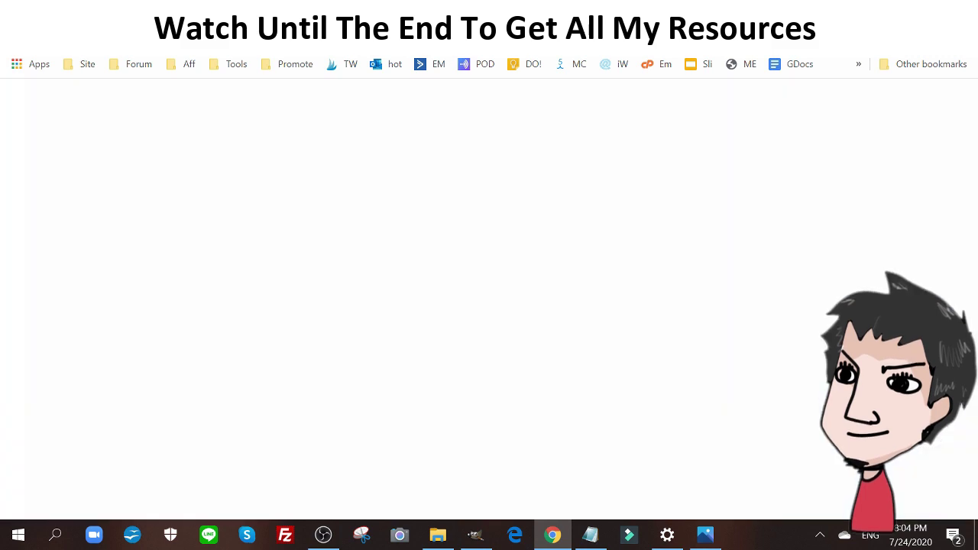
pyautogui.hotkey('ctrl', 'w')
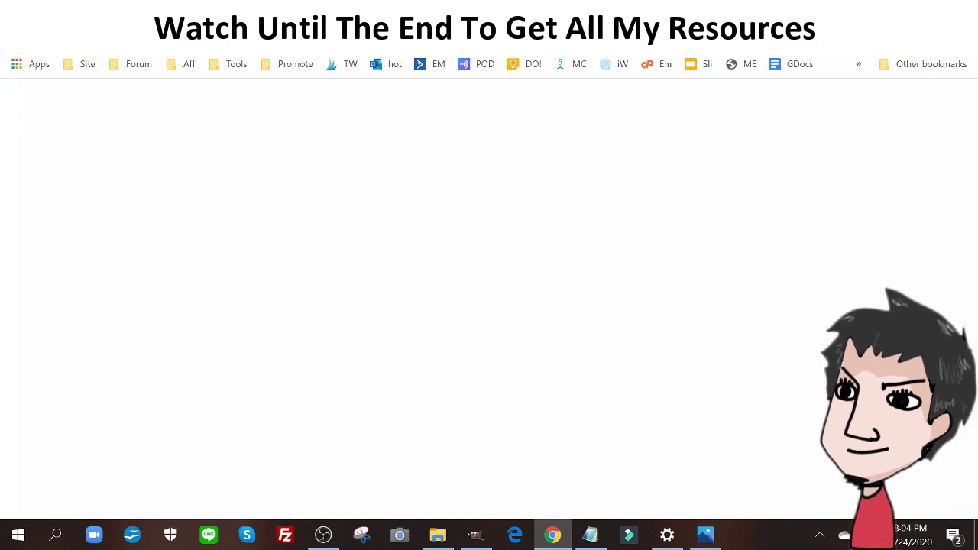
pyautogui.hotkey('ctrl', 'l')
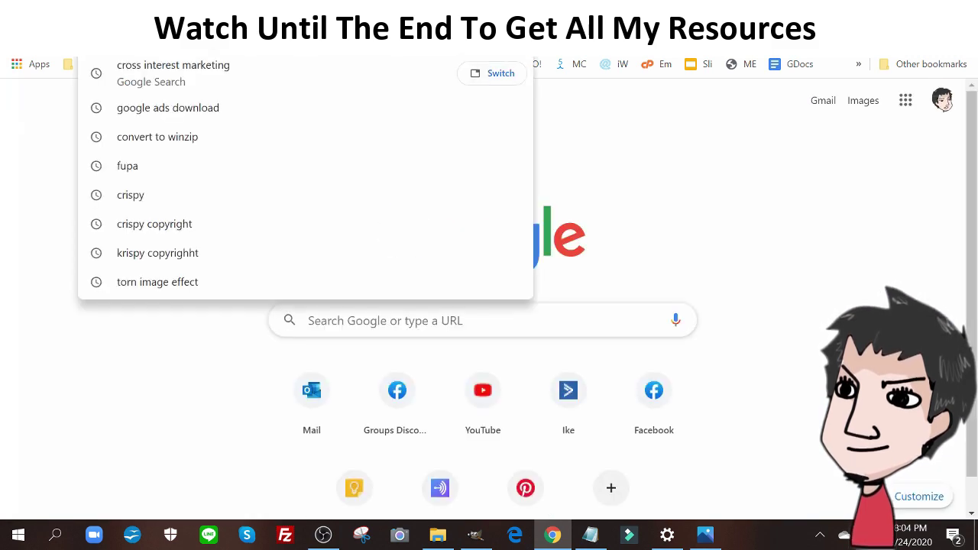
pyautogui.write('combin')
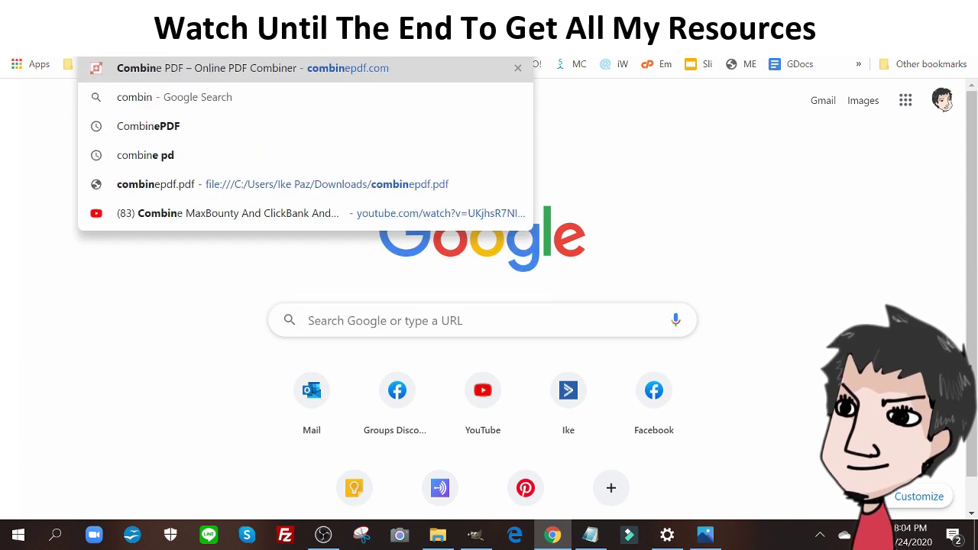
pyautogui.press('Return')
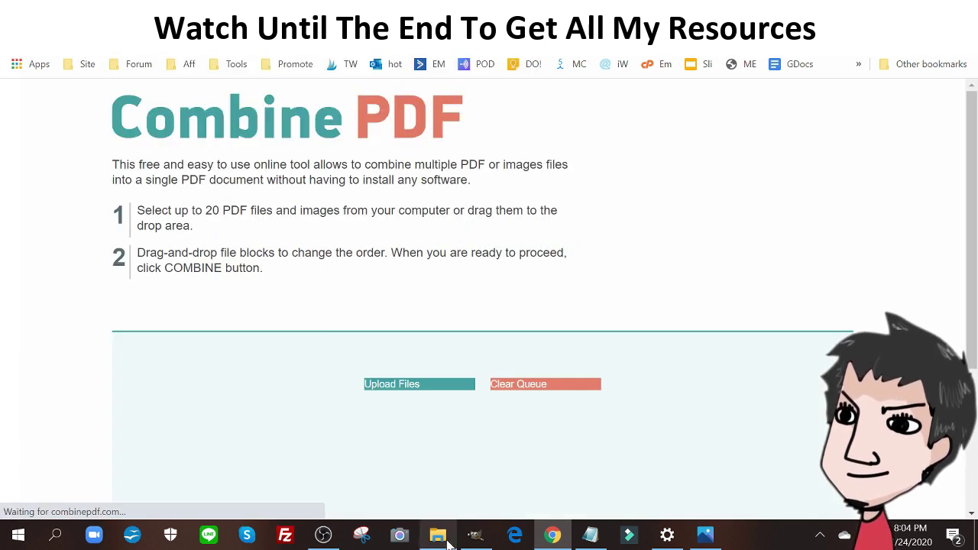
pyautogui.scroll(-3, 597, 294)
pyautogui.scroll(-1, 597, 293)
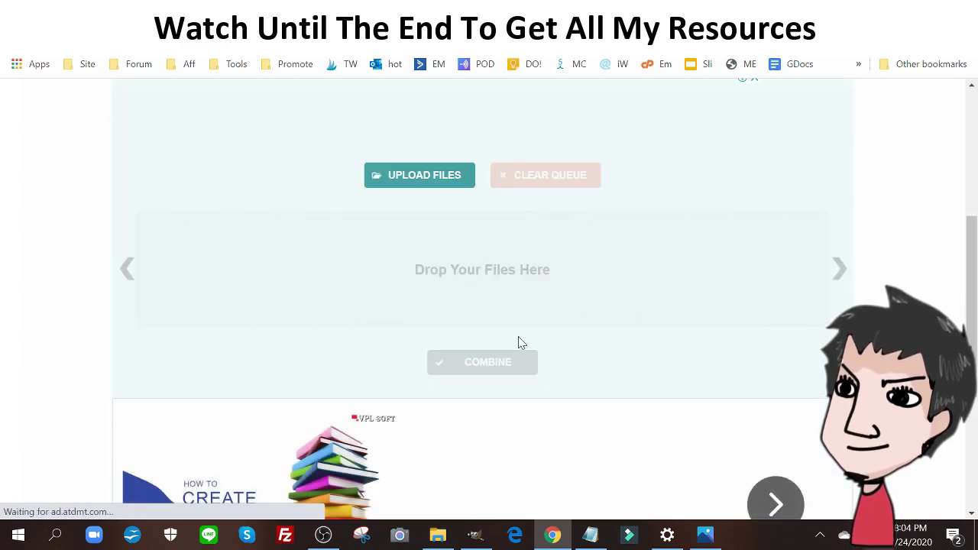
# Add wordsearch_15x15_122_153.pdf and then wordsearch_15x15_solution_122_153.pdf from the Downloads folder to the Combine PDF queue.
pyautogui.click(438, 537)
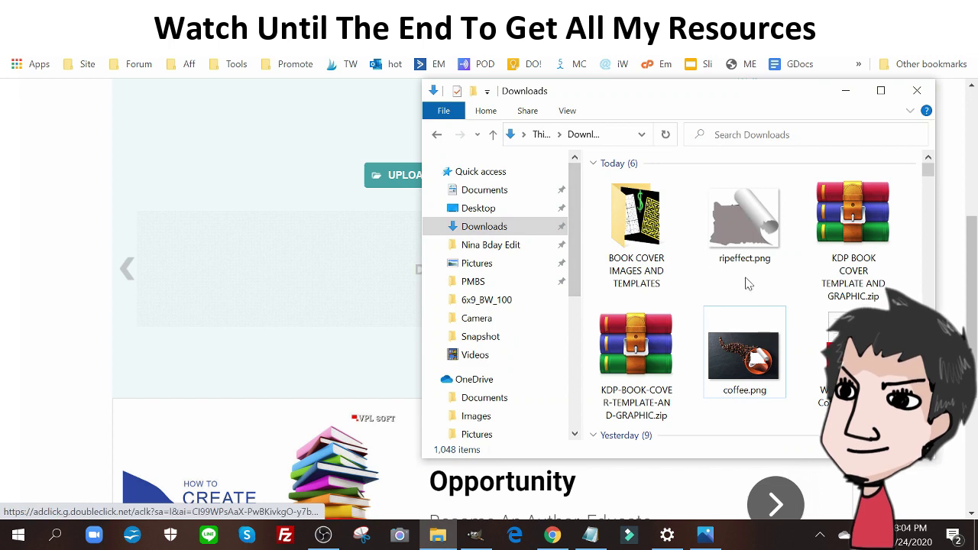
pyautogui.scroll(-2, 769, 288)
pyautogui.scroll(-2, 769, 291)
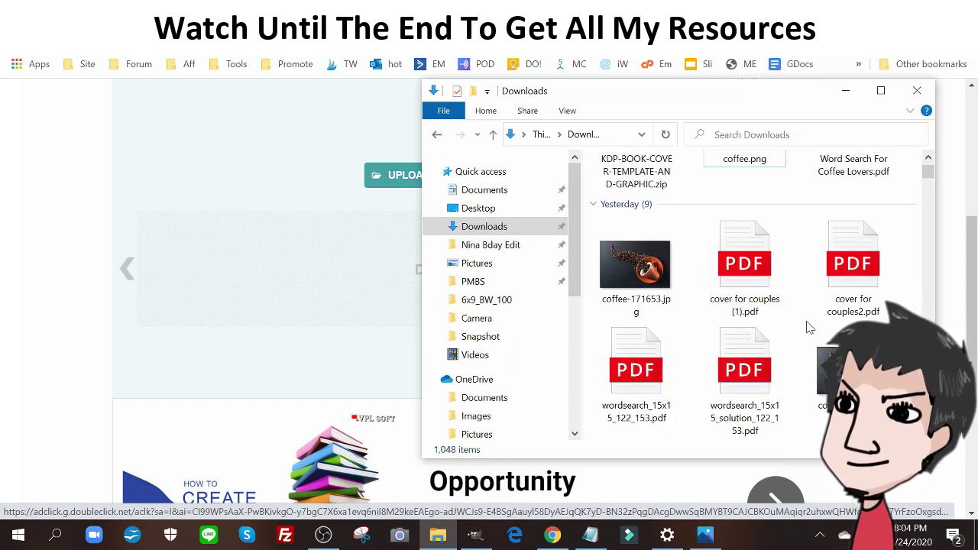
pyautogui.scroll(-2, 730, 344)
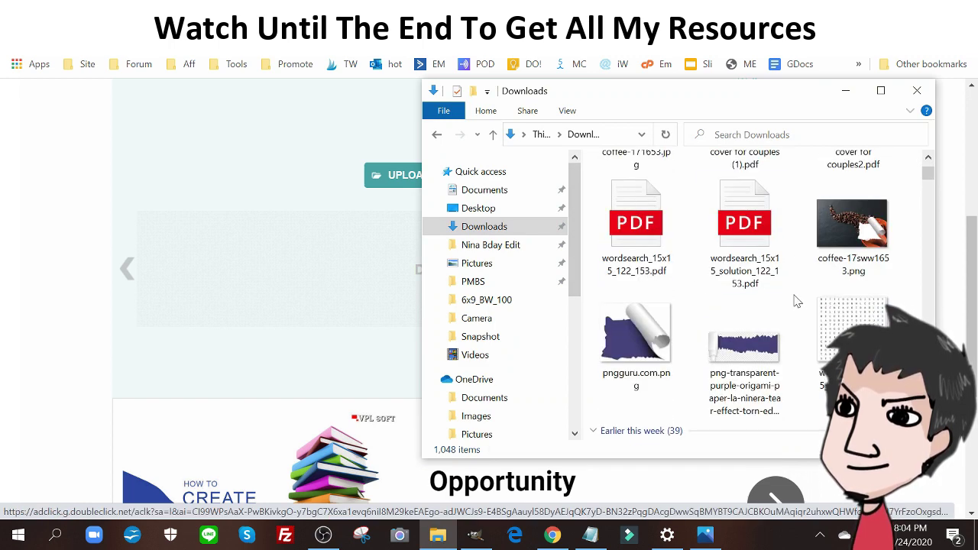
pyautogui.click(622, 225)
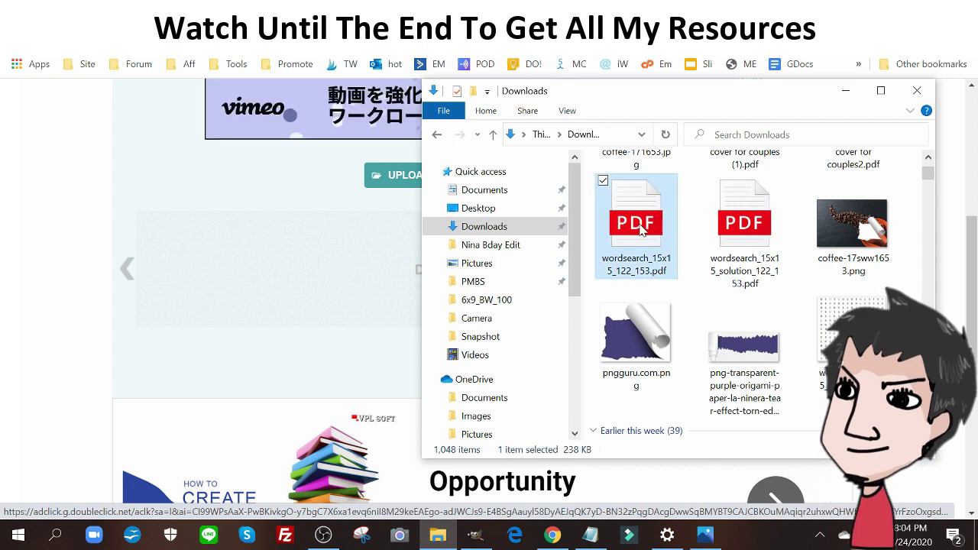
pyautogui.moveTo(642, 225); pyautogui.dragTo(306, 291)
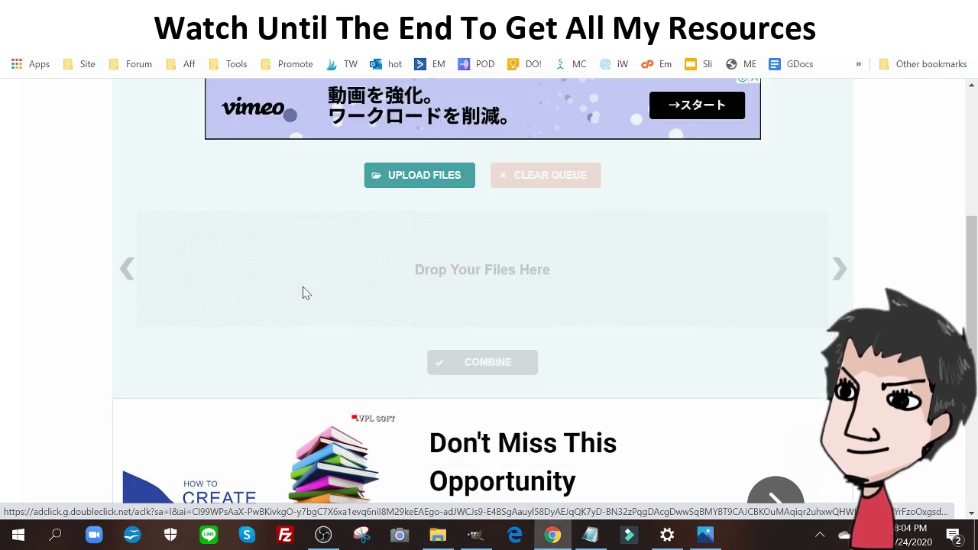
pyautogui.click(437, 535)
pyautogui.click(745, 229)
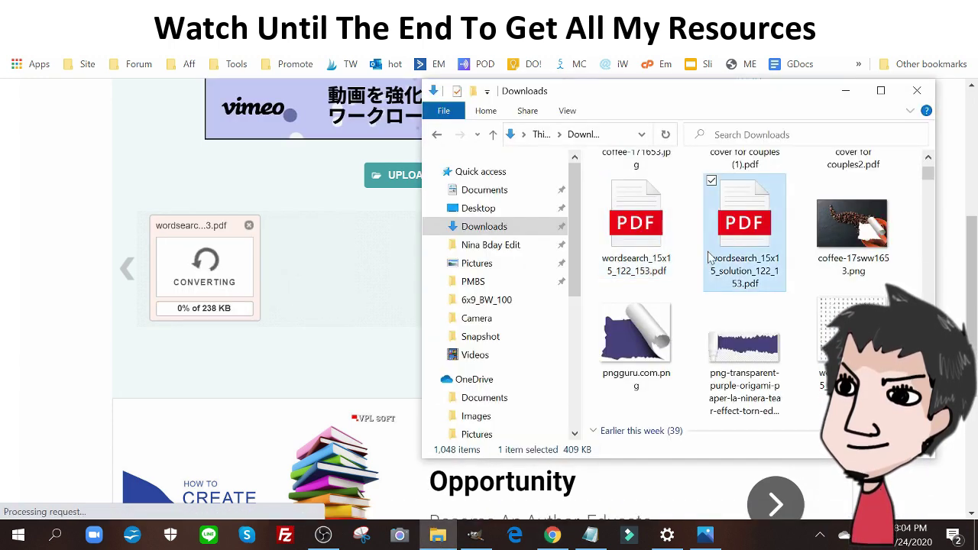
pyautogui.moveTo(361, 306); pyautogui.dragTo(338, 270)
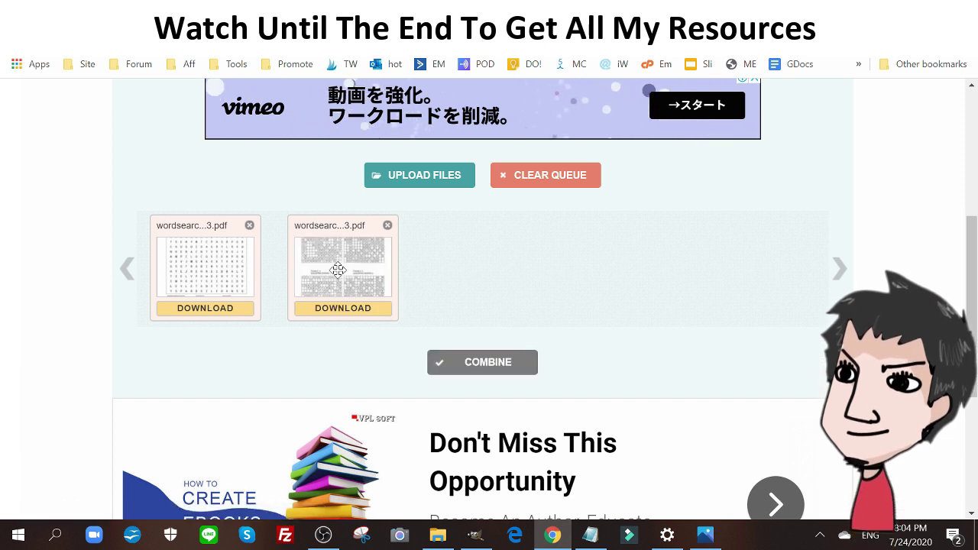
# Combine the two queued PDFs into a single document and open the downloaded file.
pyautogui.click(492, 378)
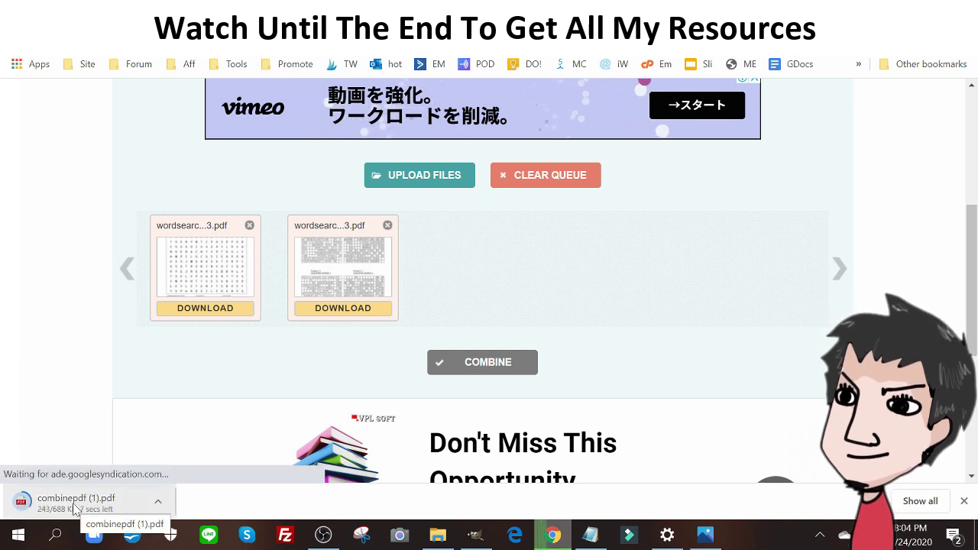
pyautogui.click(76, 509)
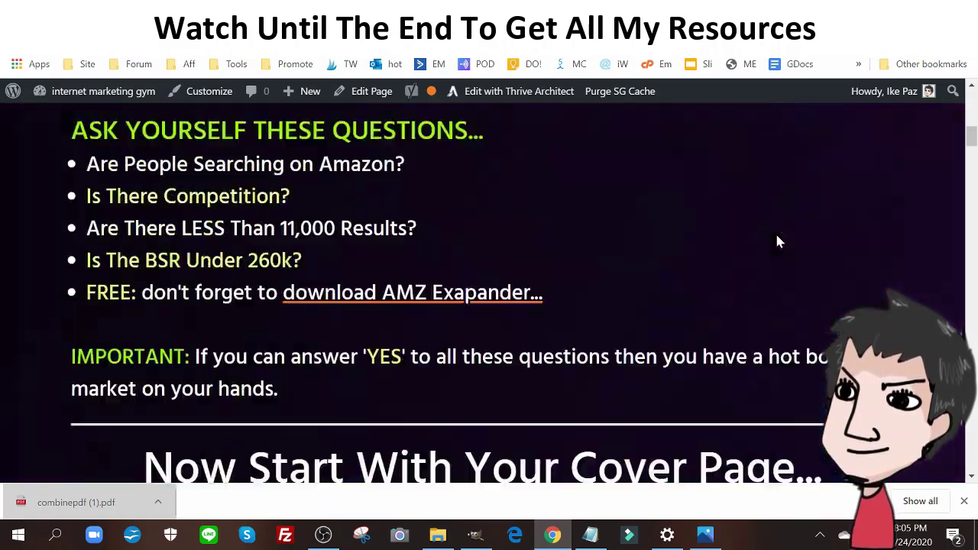
# Look through the resource page's profitable-niche section and the checklist of questions under its video.
pyautogui.scroll(10, 777, 241)
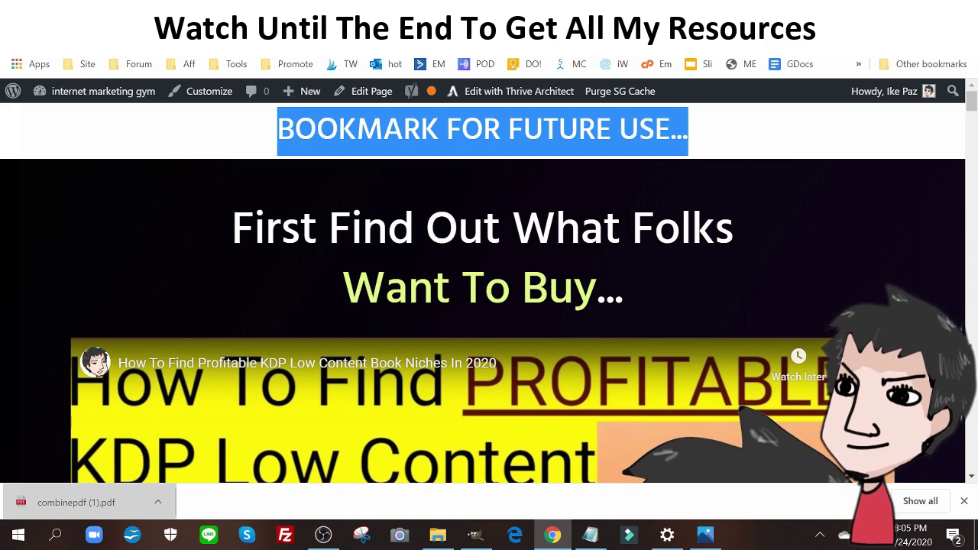
pyautogui.scroll(-20, 626, 274)
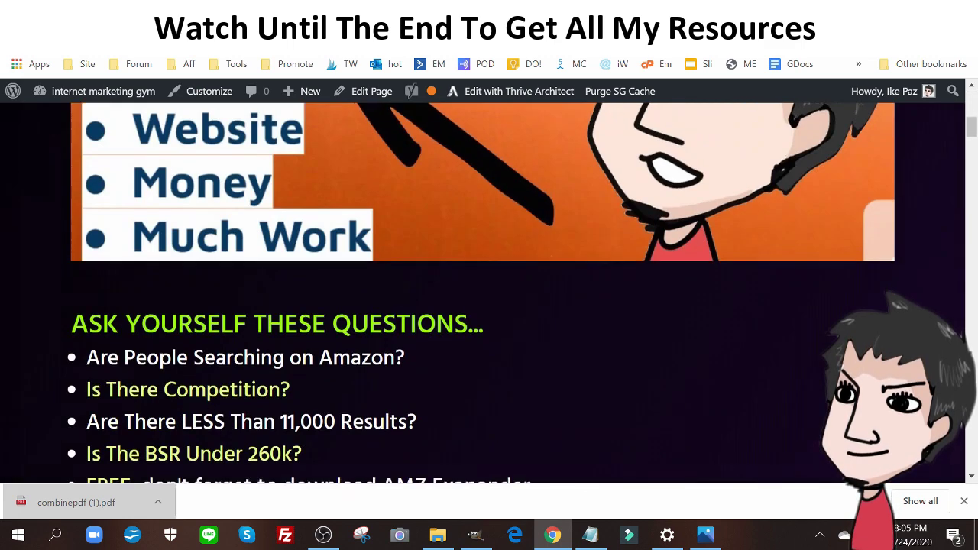
pyautogui.scroll(-10, 627, 273)
pyautogui.scroll(5, 631, 277)
pyautogui.scroll(-10, 633, 287)
pyautogui.scroll(15, 632, 285)
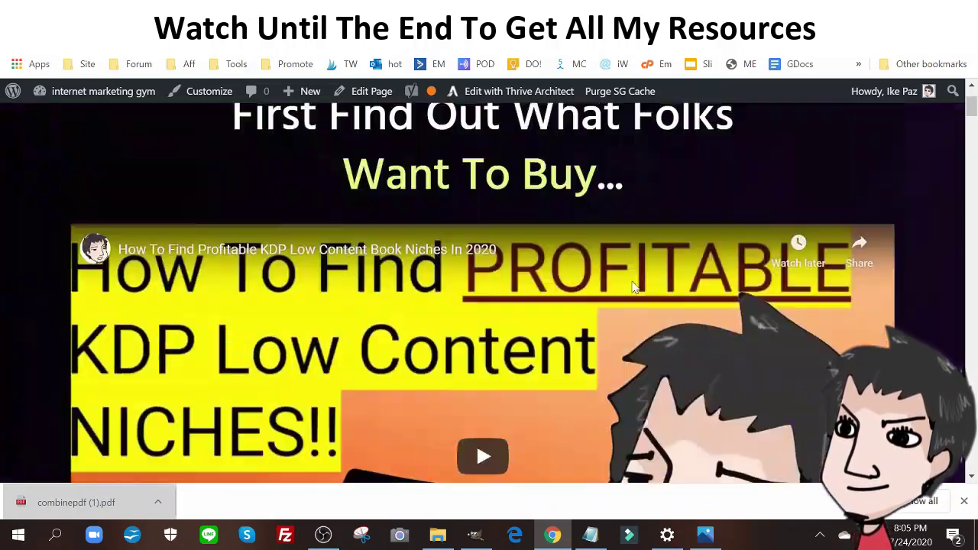